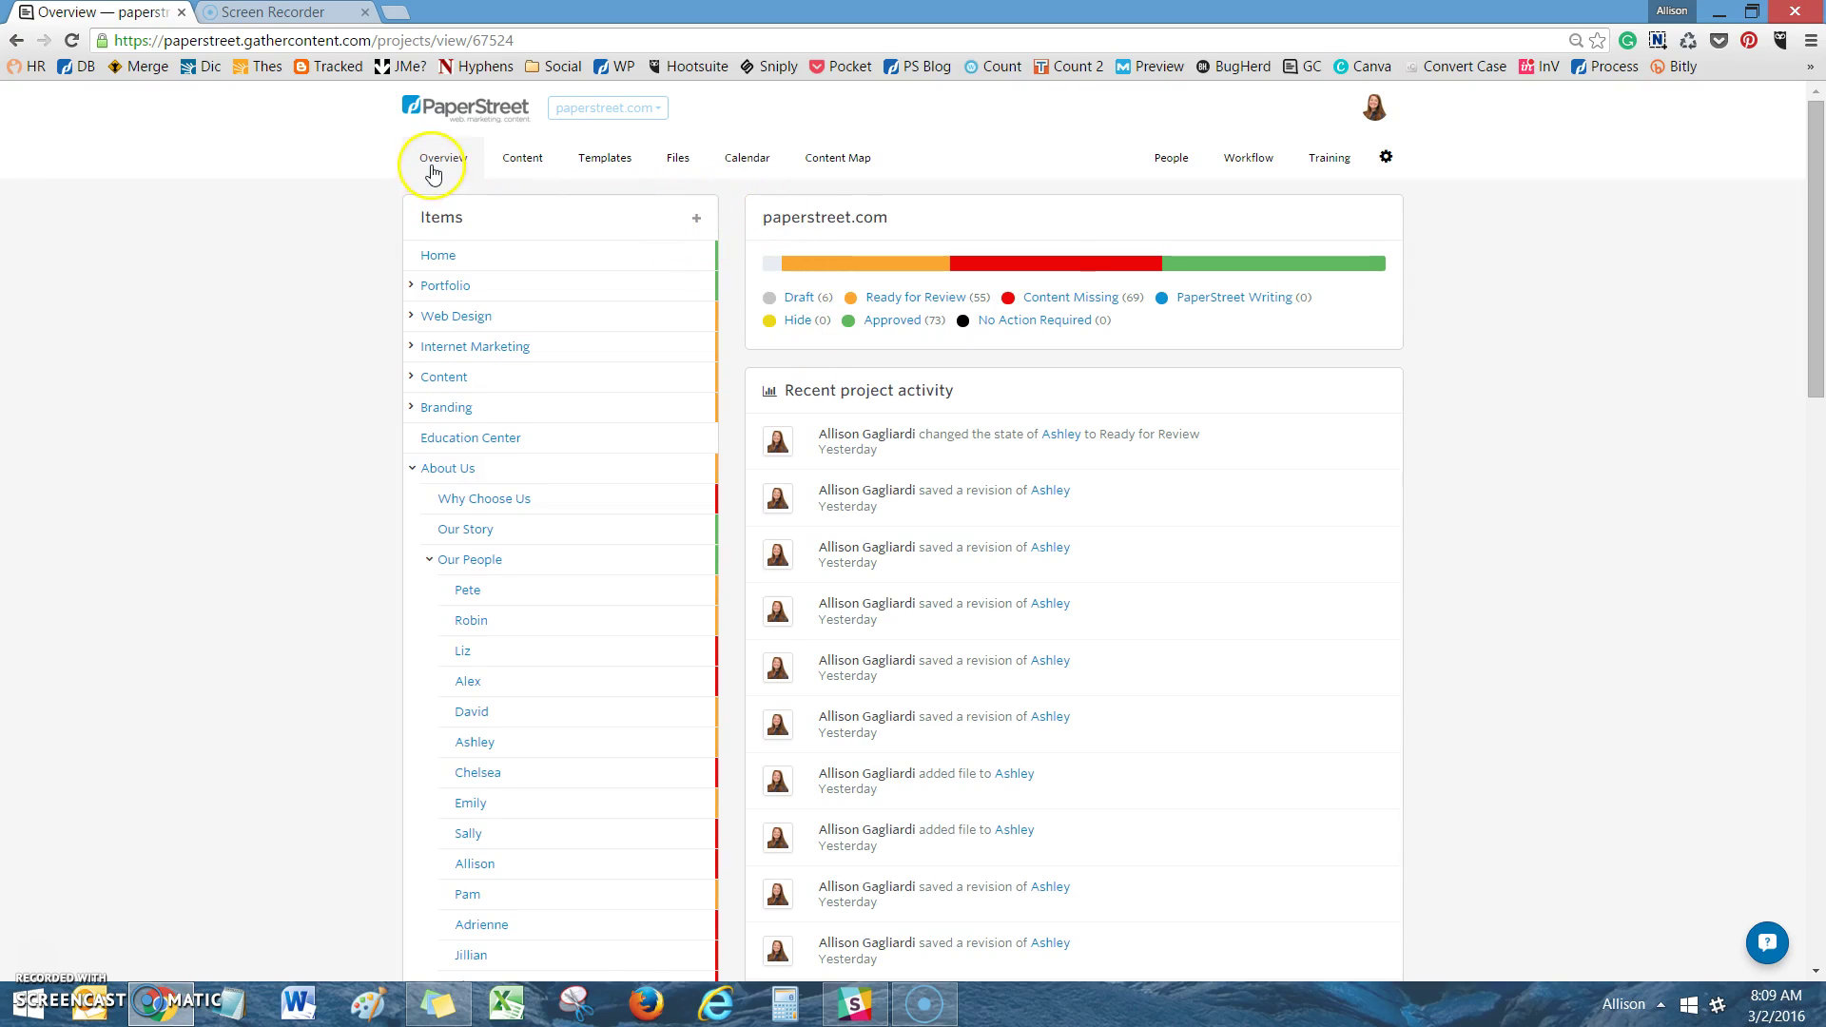
# Open the Content tab to show the project's Items list
pyautogui.click(528, 159)
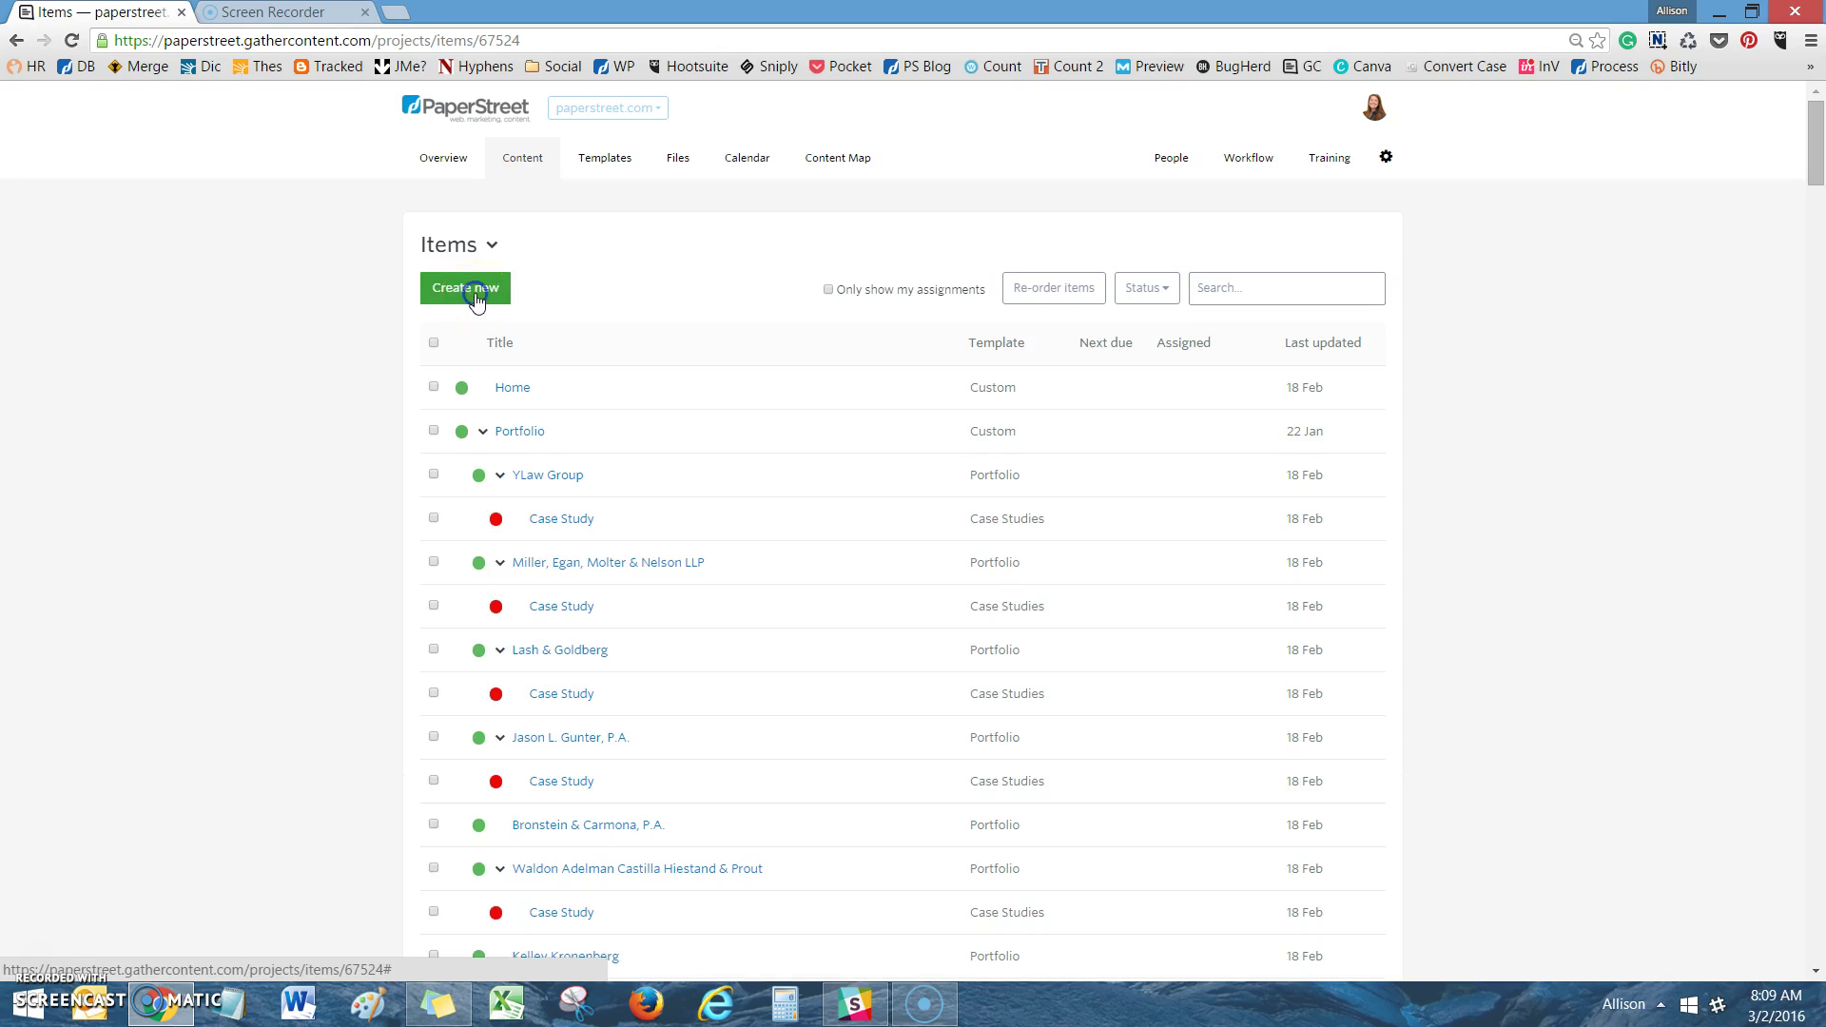
# Start a new item named 'Disclaimer' and pick Contact as its parent
pyautogui.click(476, 292)
pyautogui.click(692, 338)
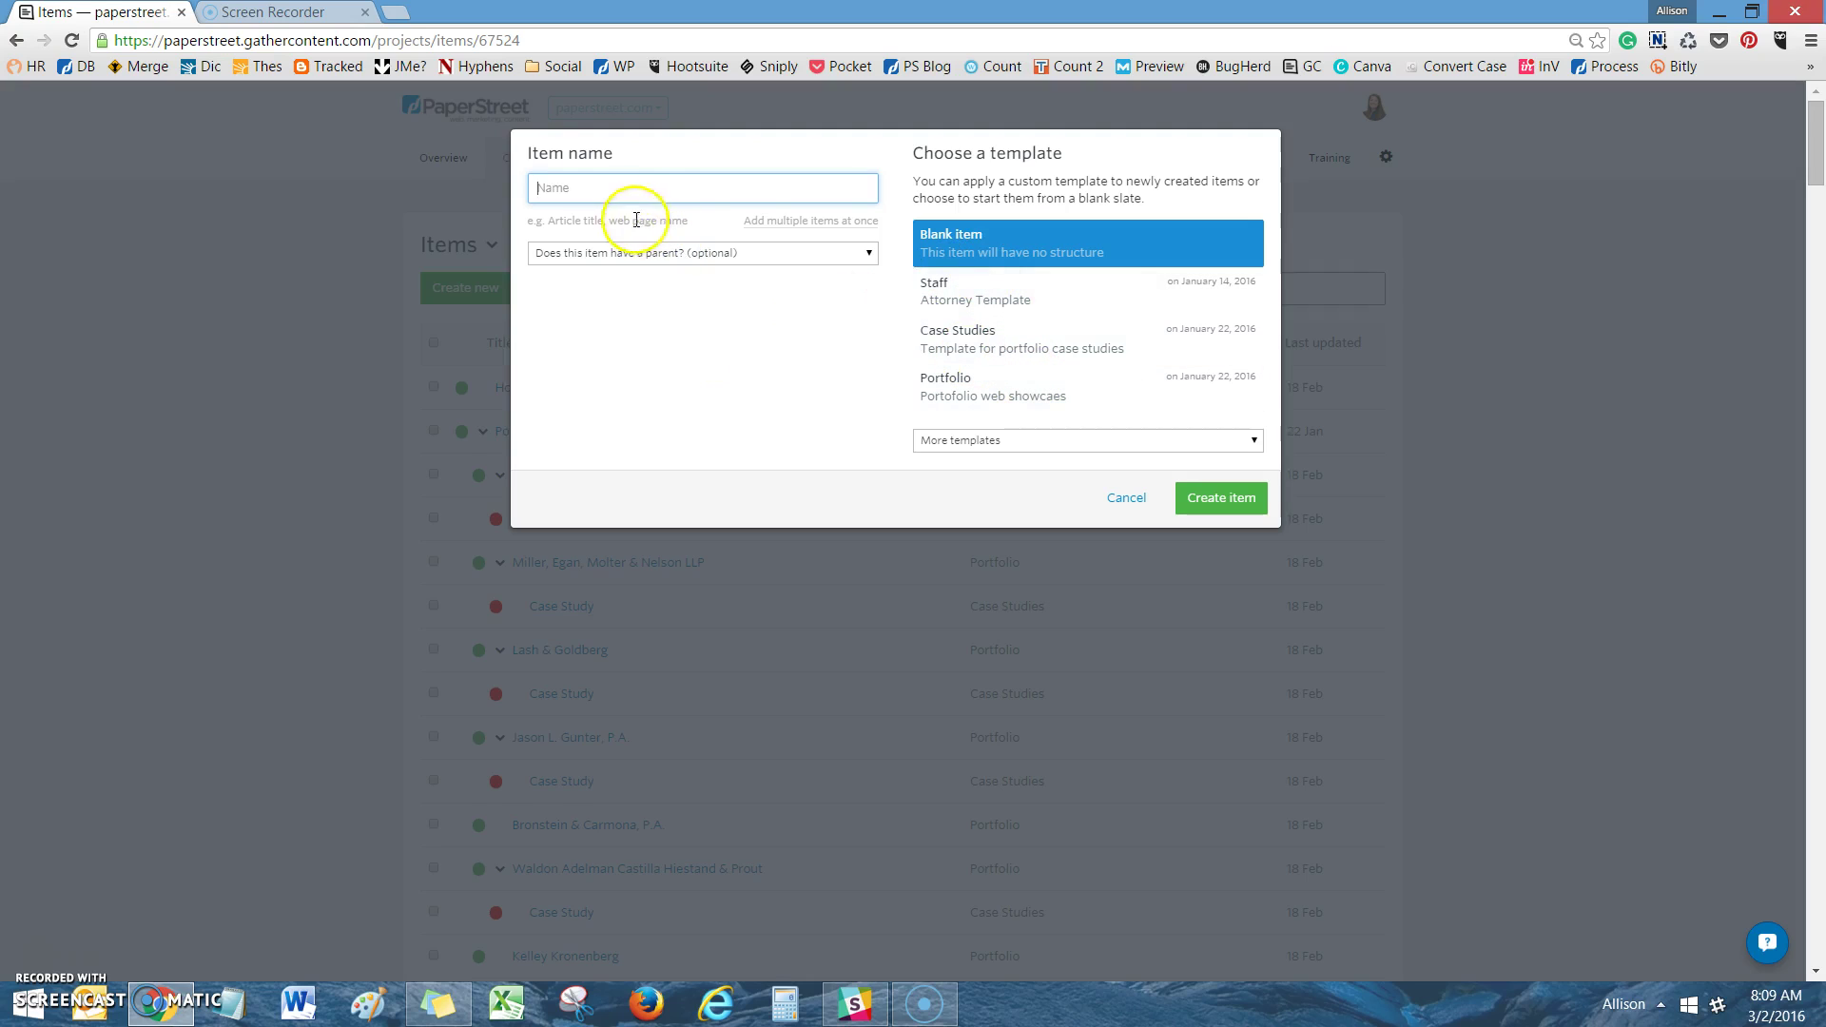
pyautogui.click(585, 183)
pyautogui.write('Disclaimer')
pyautogui.click(604, 253)
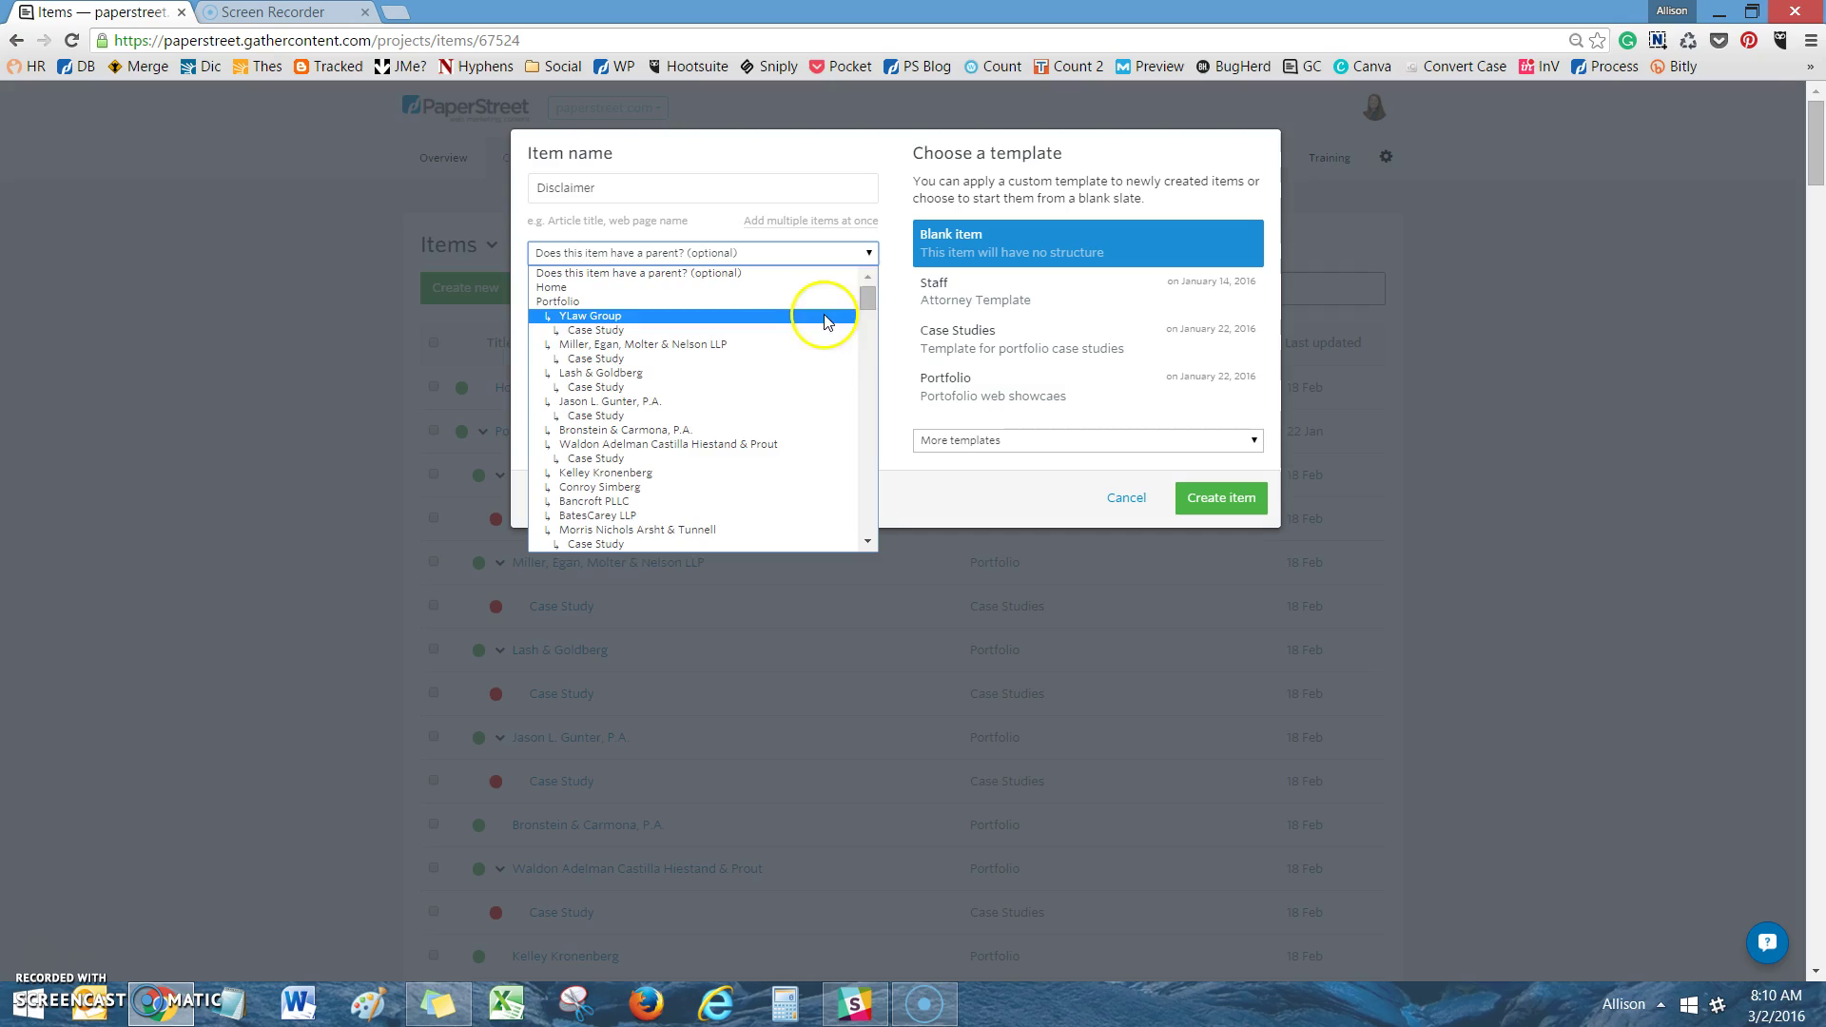
pyautogui.moveTo(866, 292); pyautogui.dragTo(865, 543)
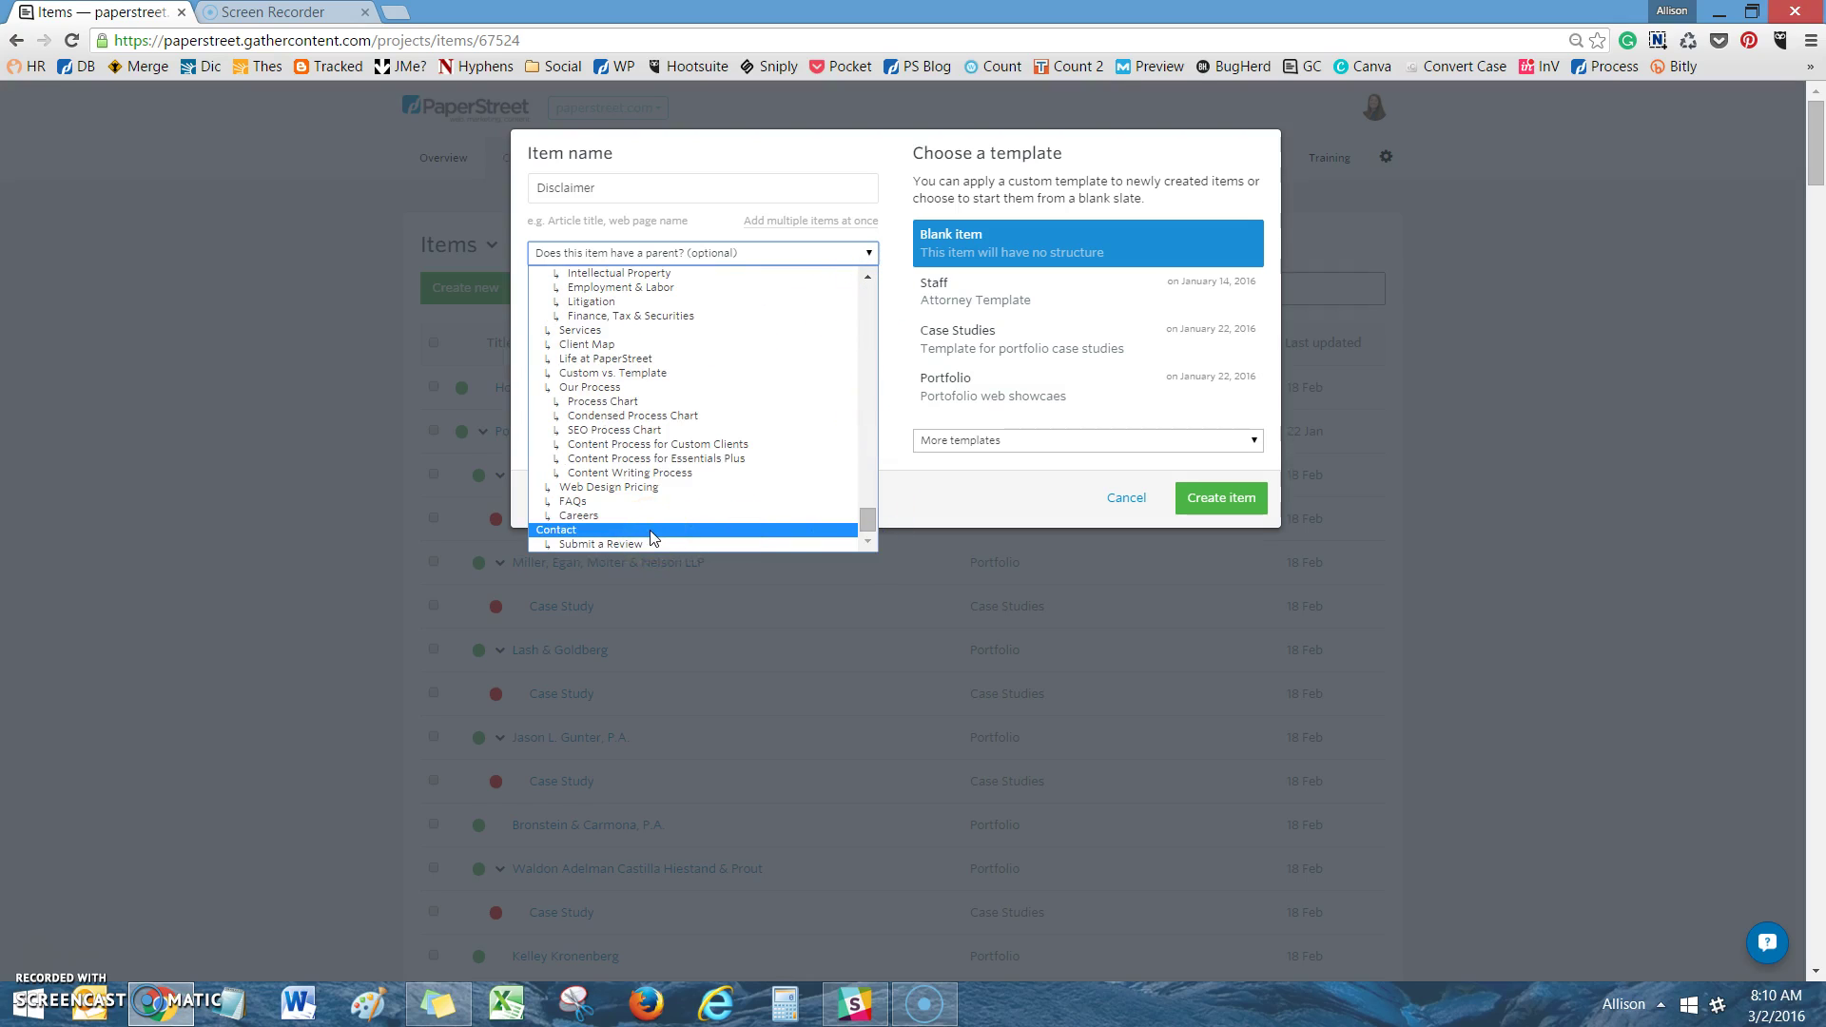
pyautogui.click(652, 531)
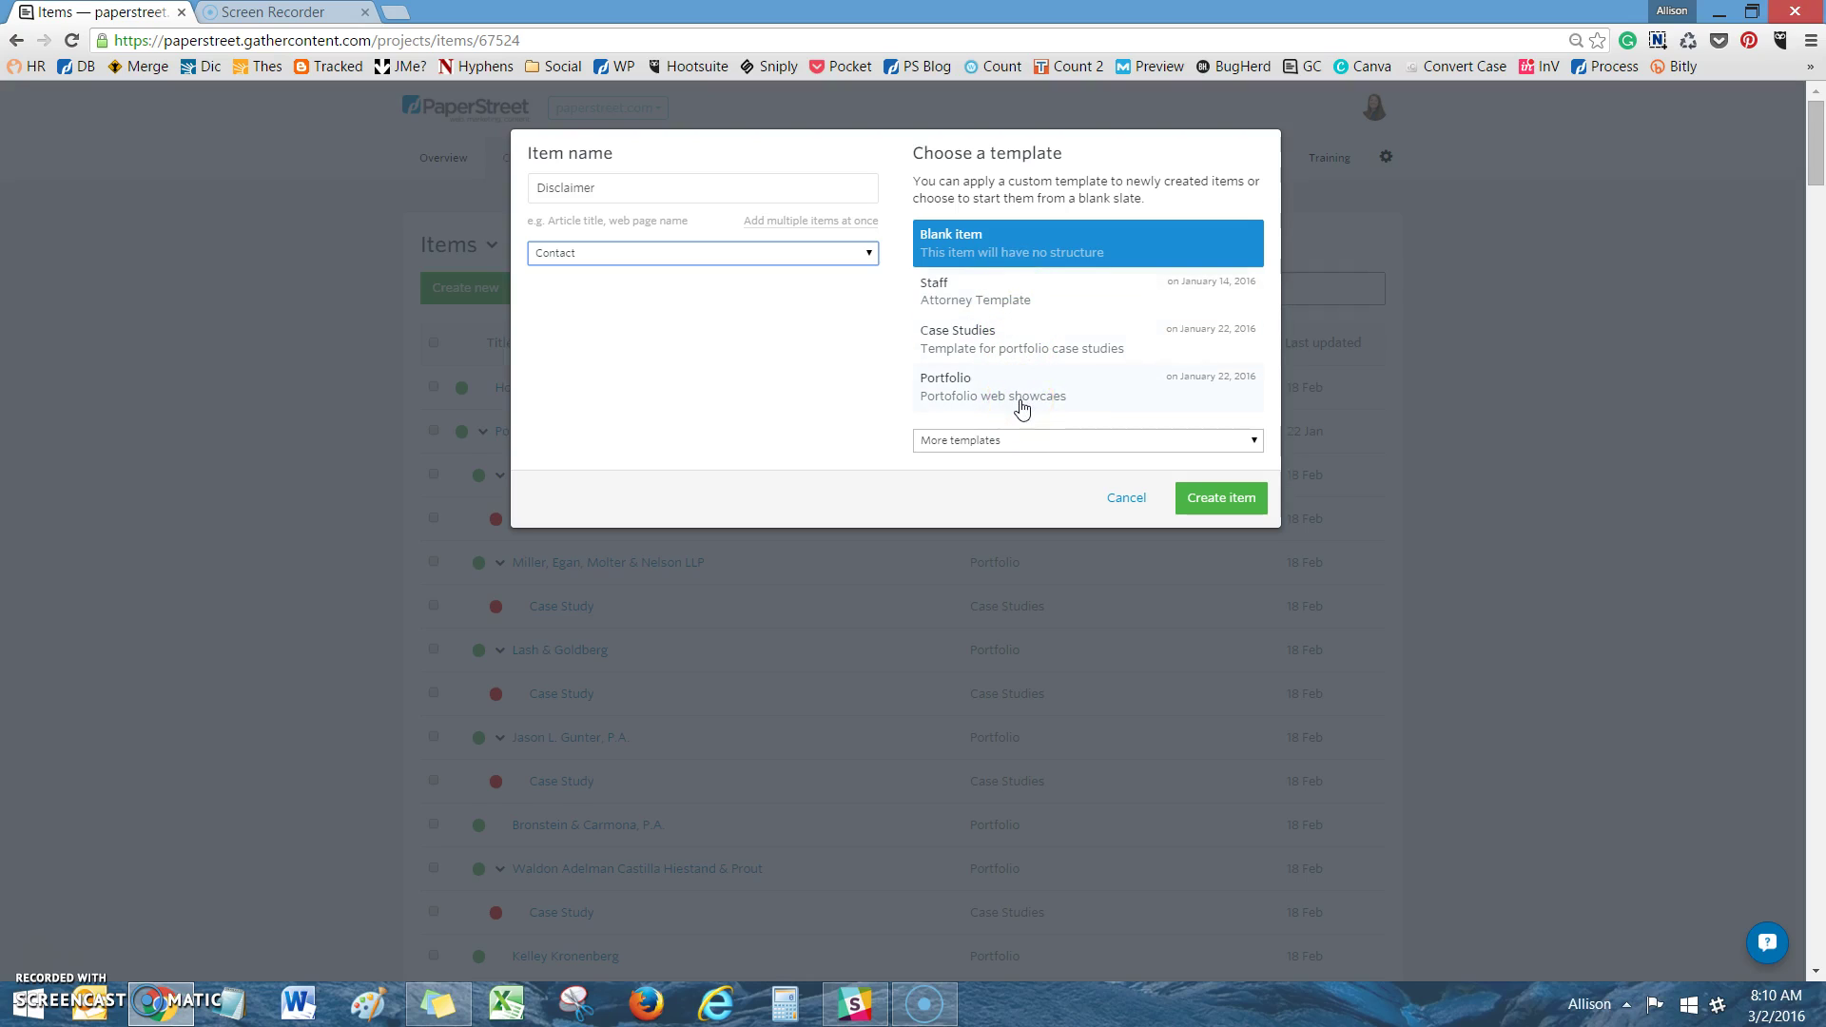
# Create the Disclaimer item using the 'General — General interior pages' template
pyautogui.click(1020, 441)
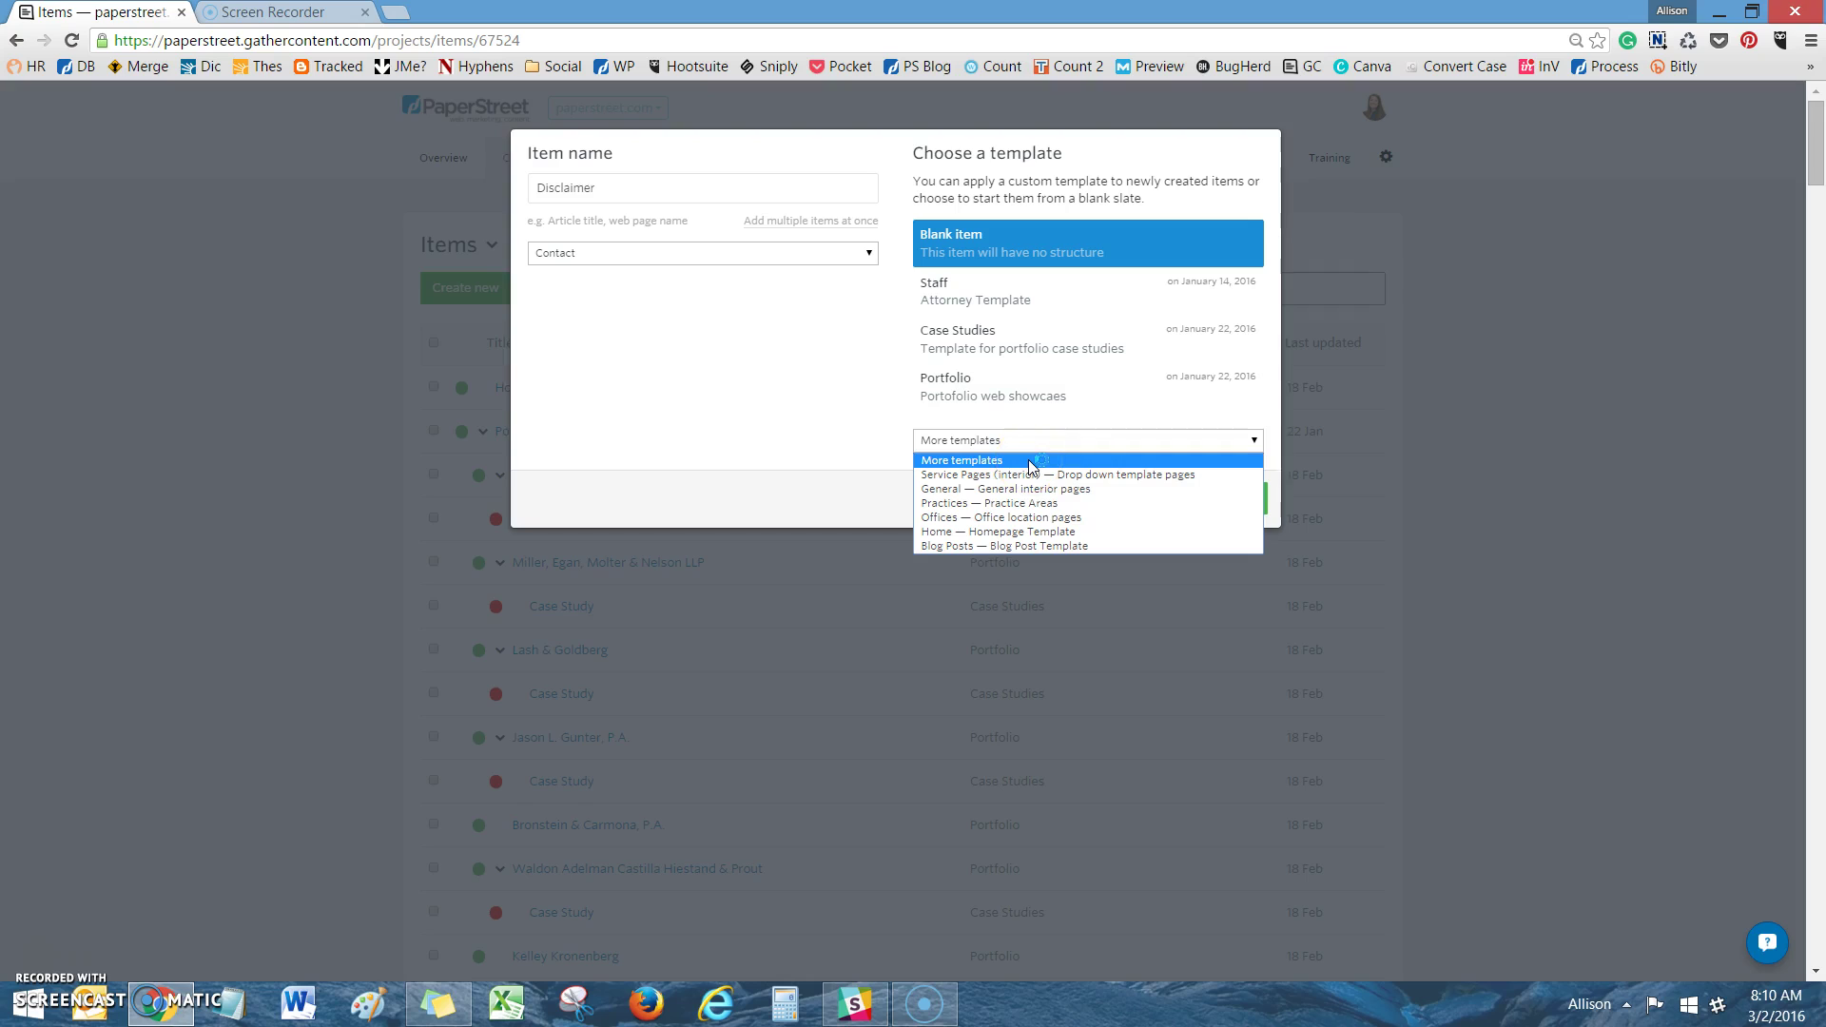
pyautogui.click(1019, 434)
pyautogui.click(959, 442)
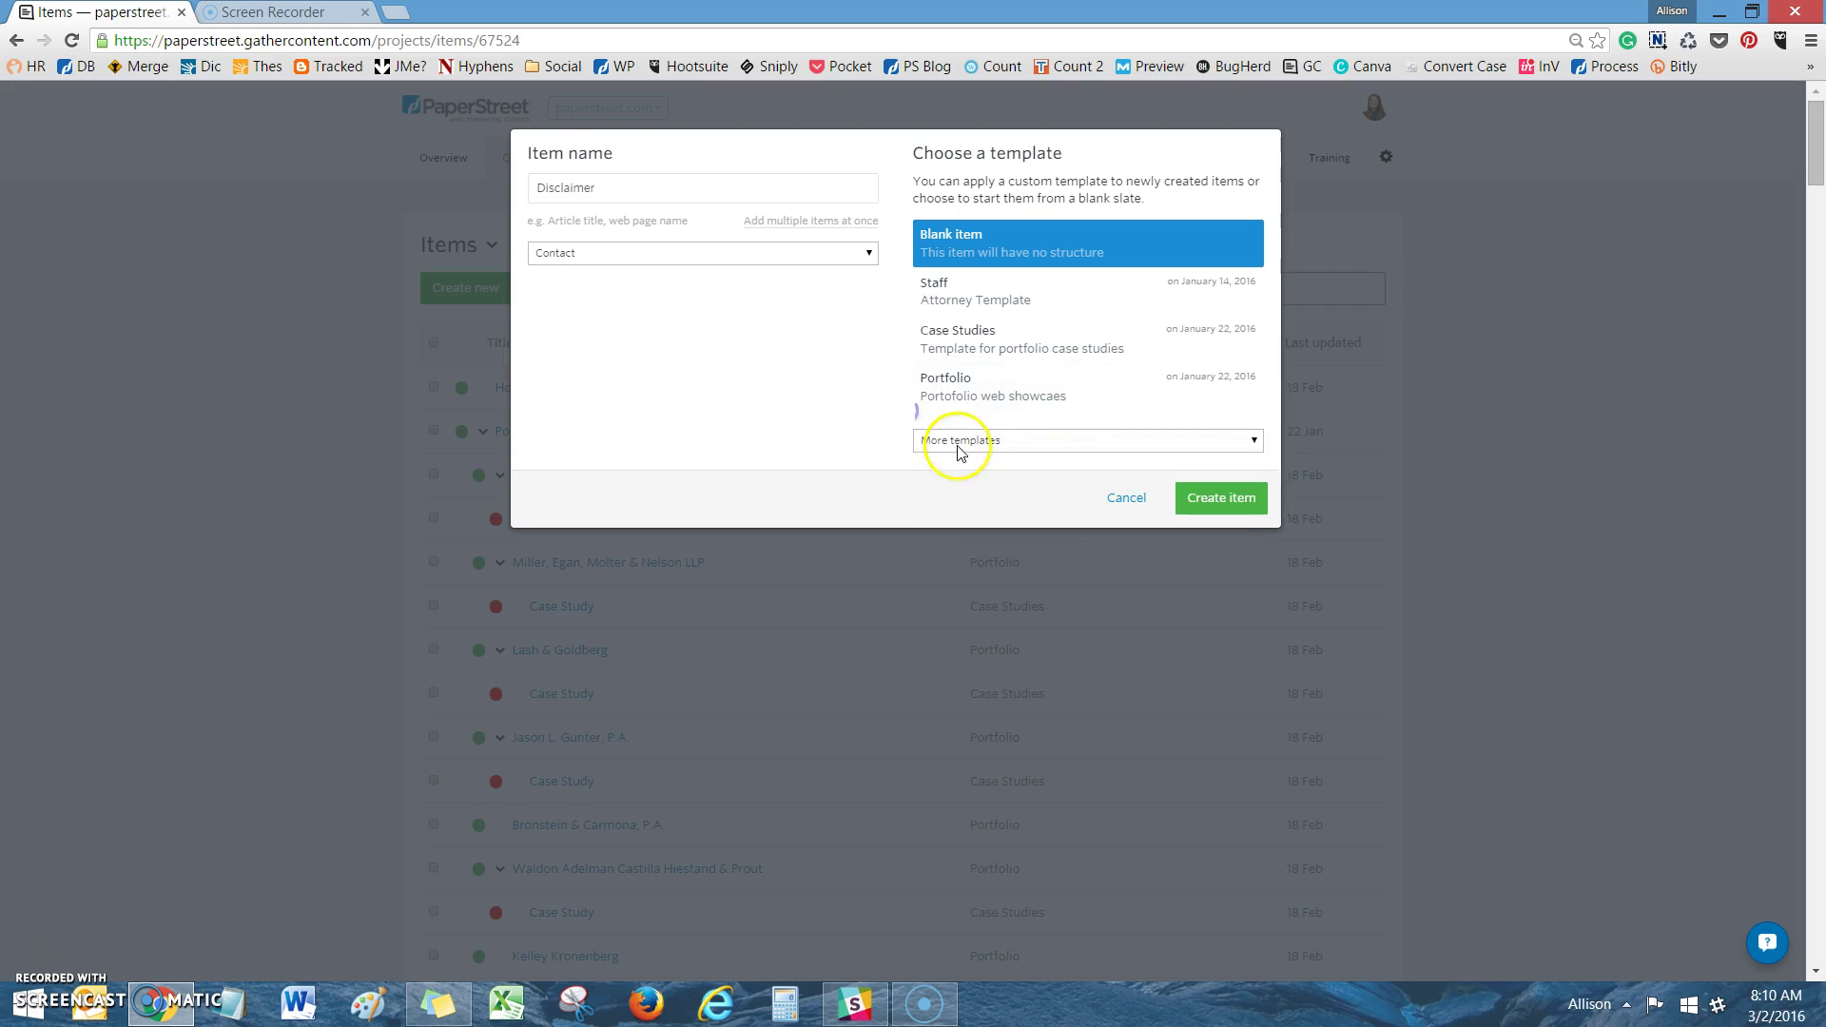
pyautogui.click(959, 489)
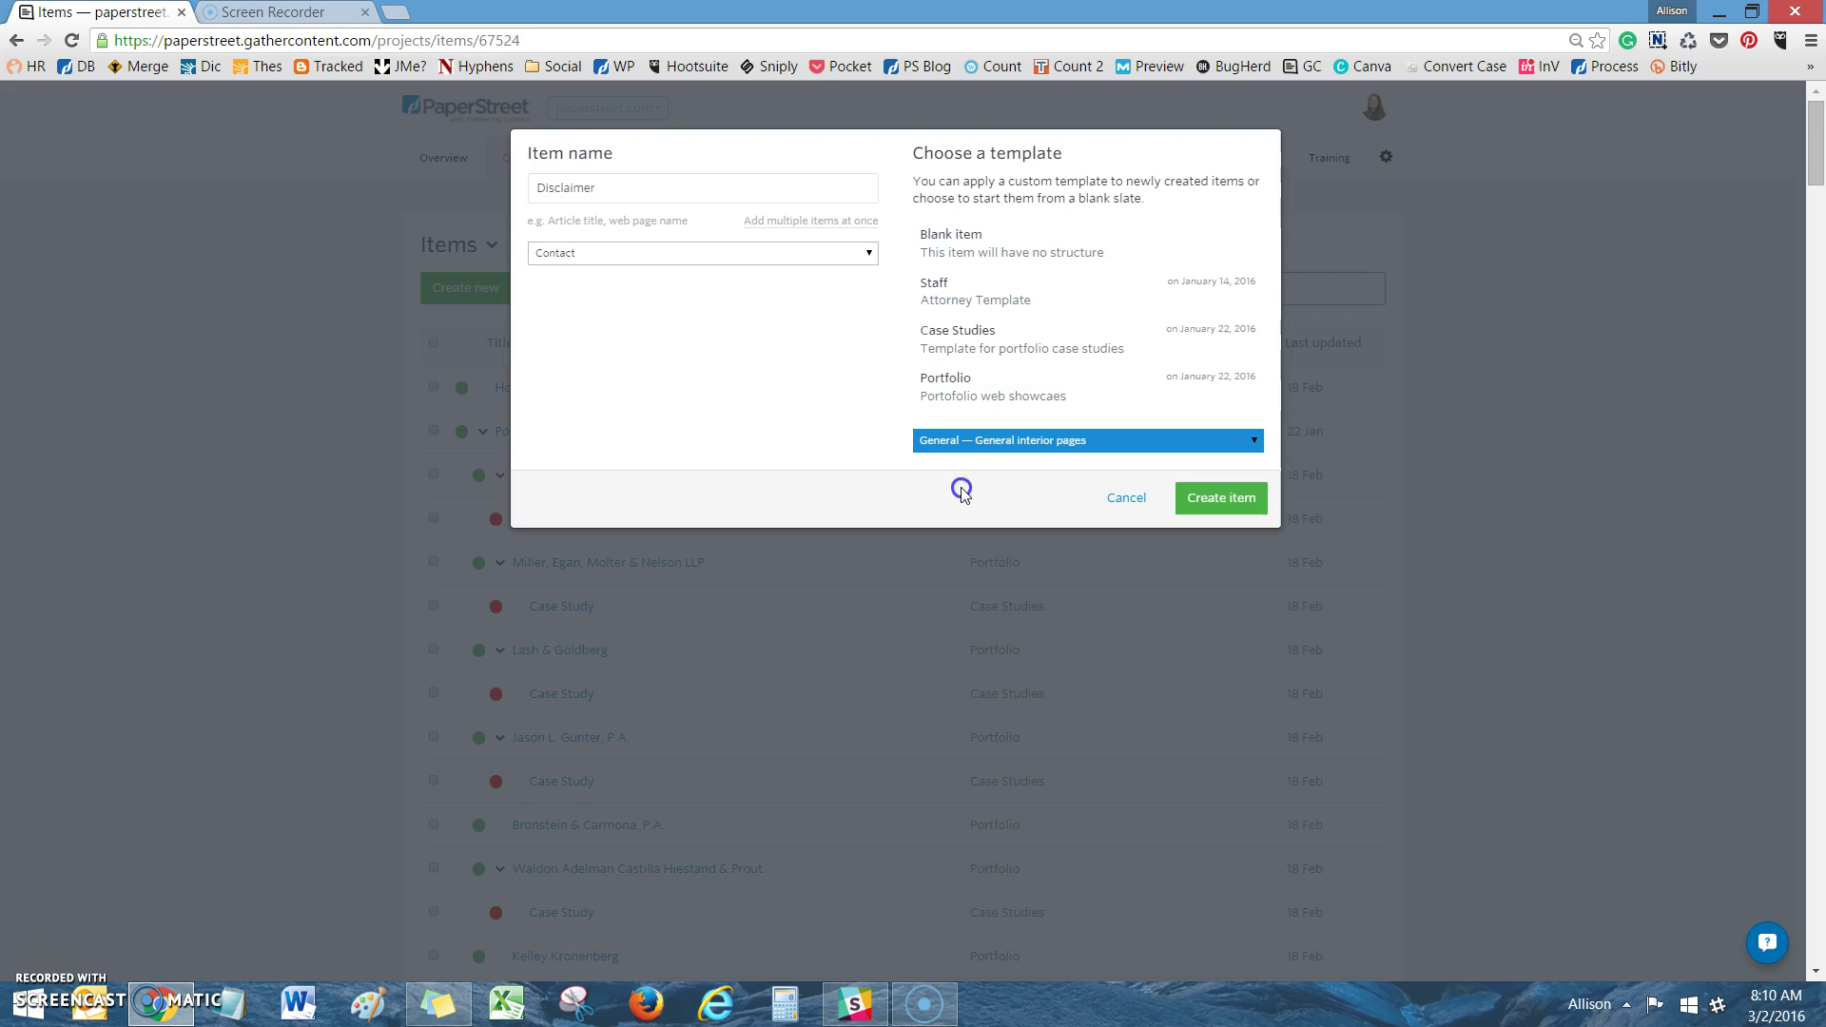
pyautogui.click(1196, 499)
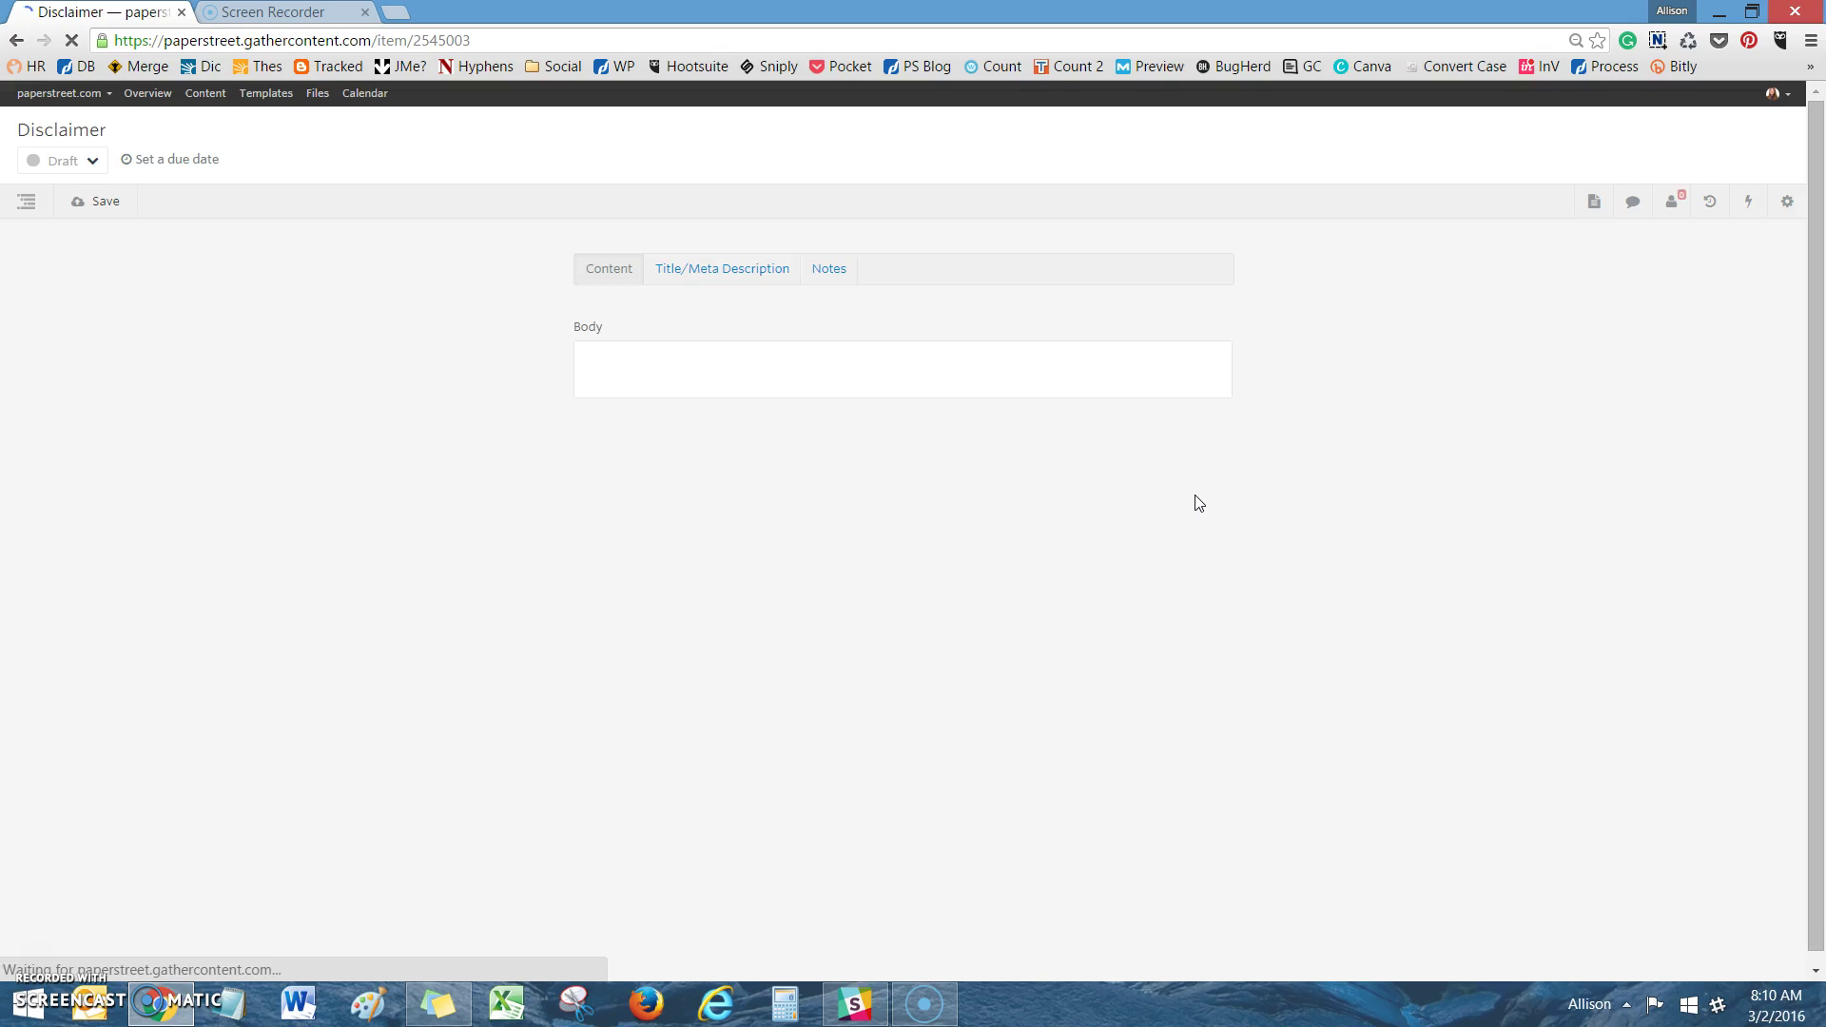
# Return to the Items list and check that Disclaimer appears under Contact
pyautogui.click(1207, 473)
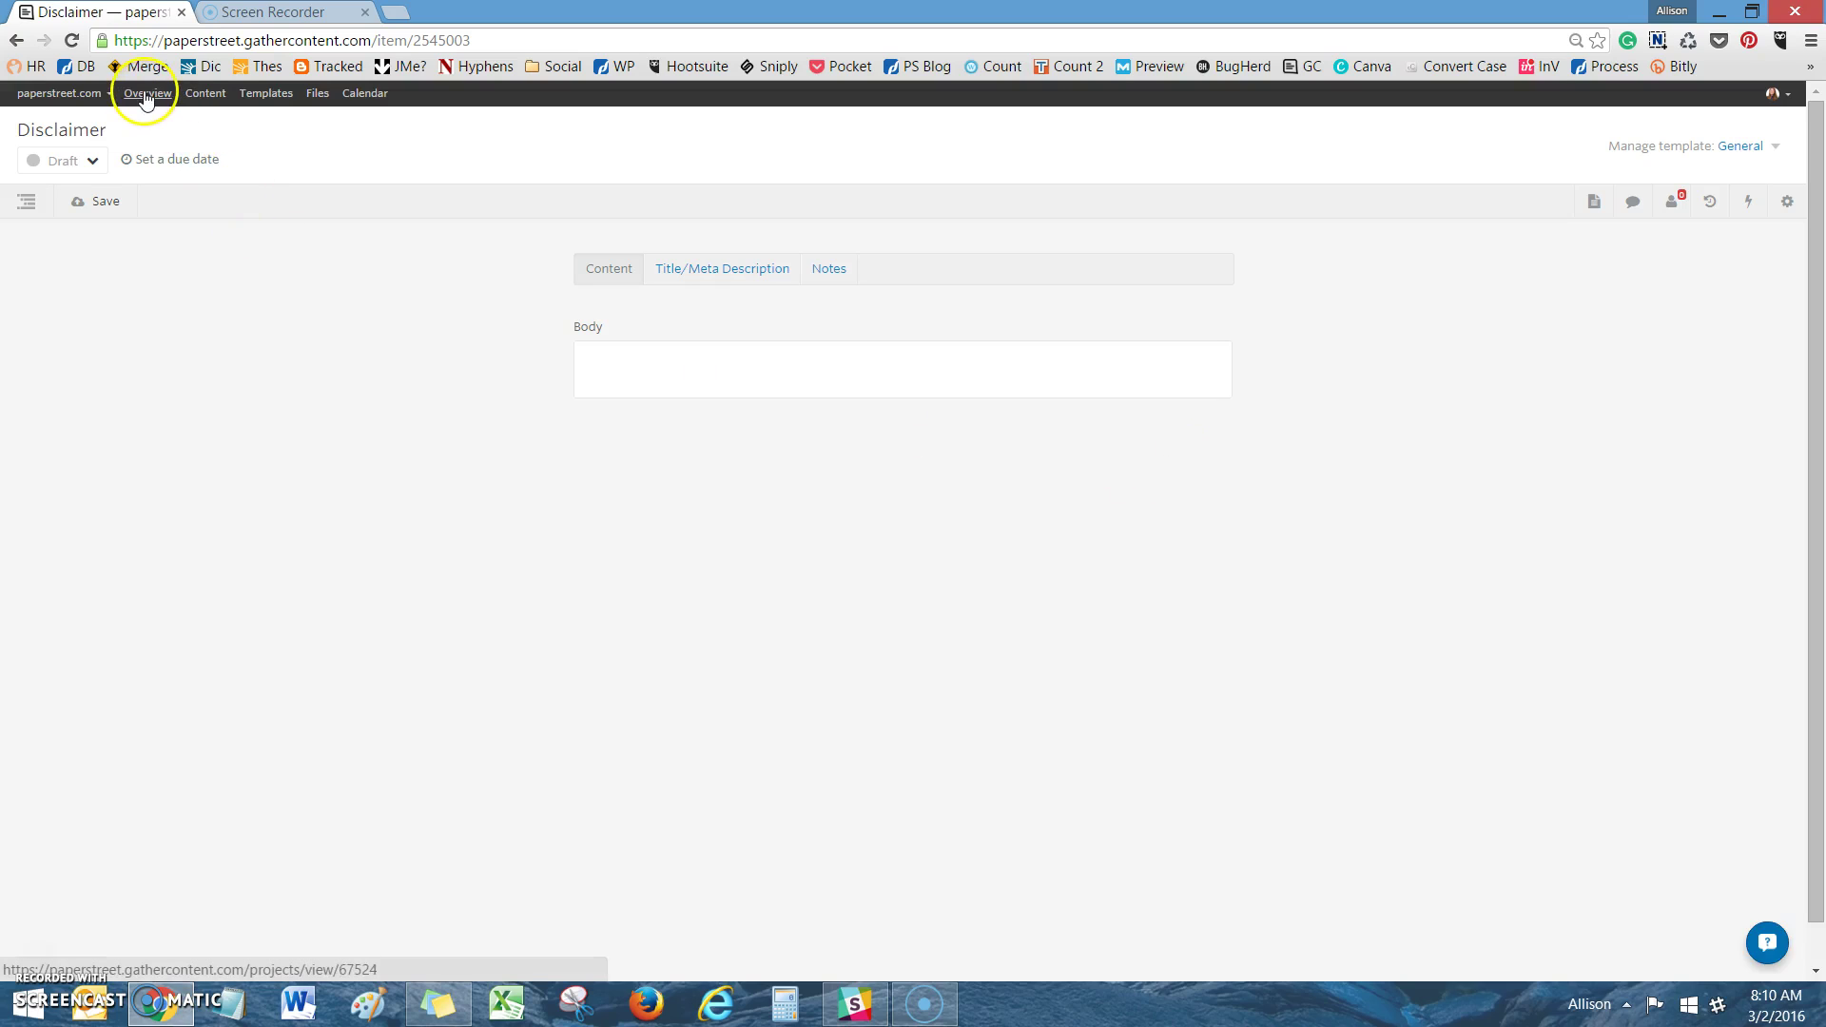
pyautogui.click(201, 98)
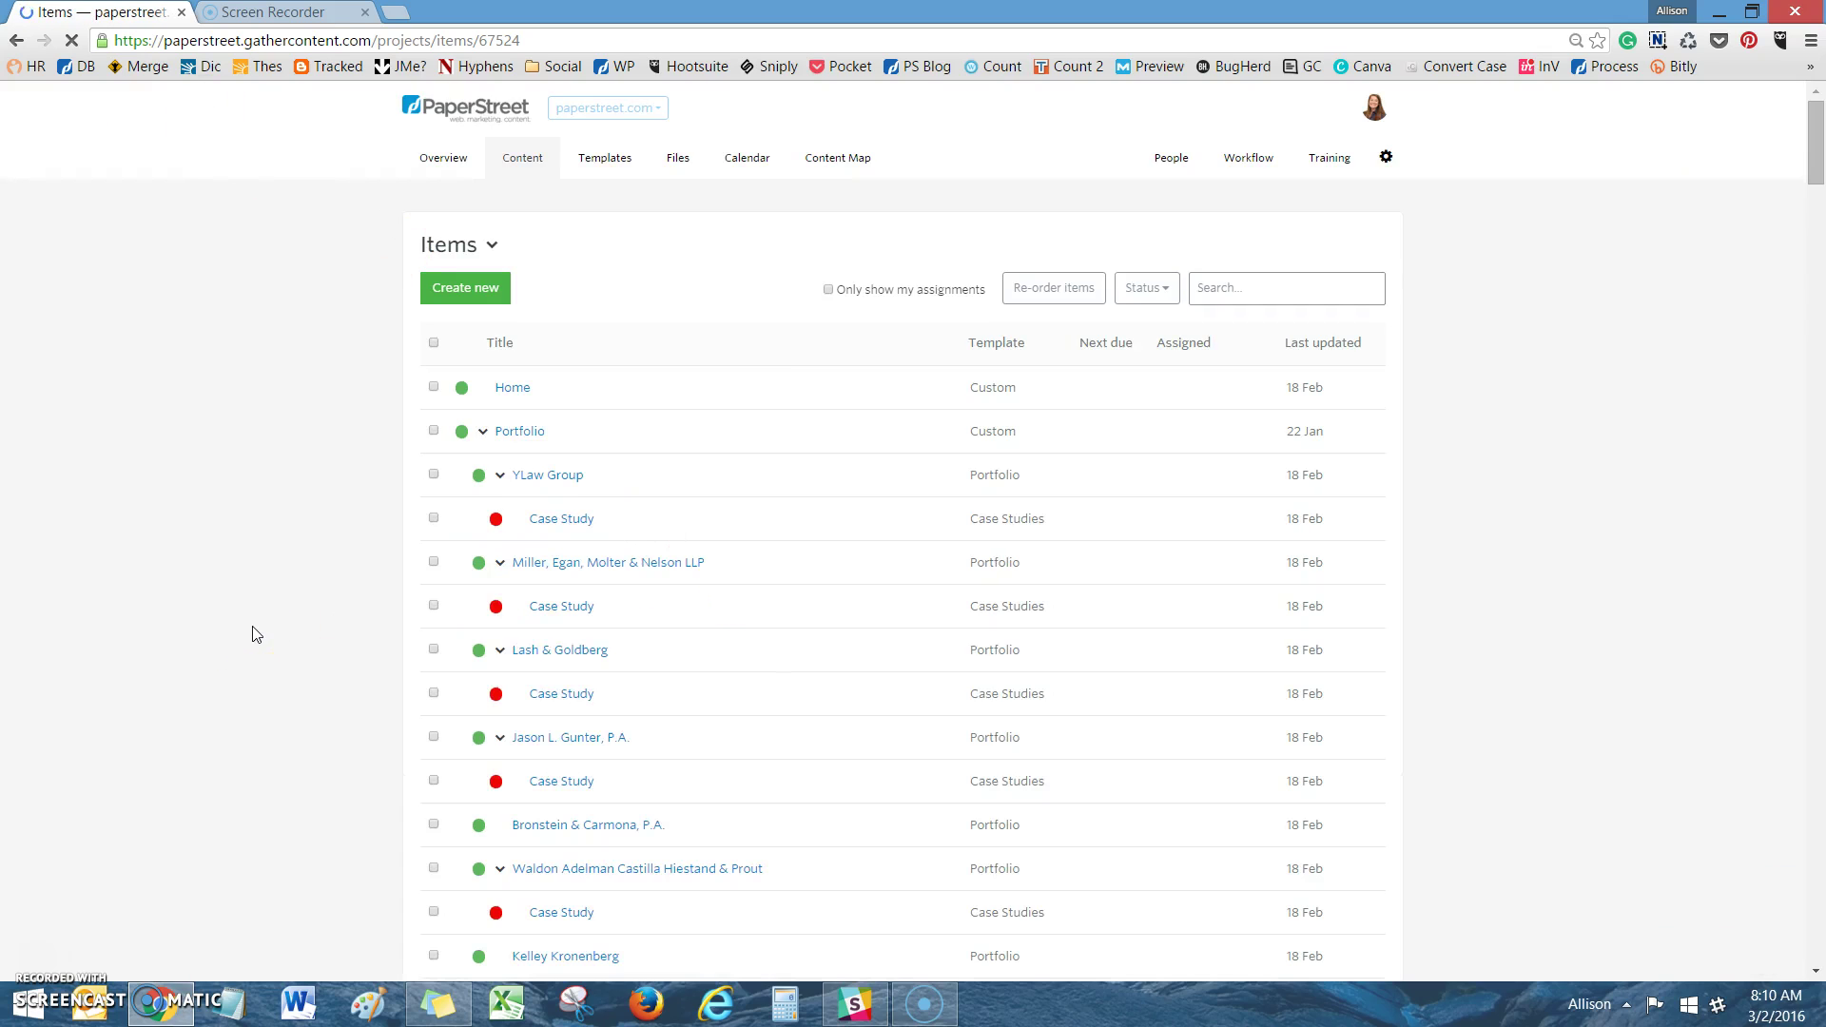
pyautogui.scroll(-4, 255, 633)
pyautogui.scroll(-5, 342, 580)
pyautogui.scroll(-5, 344, 580)
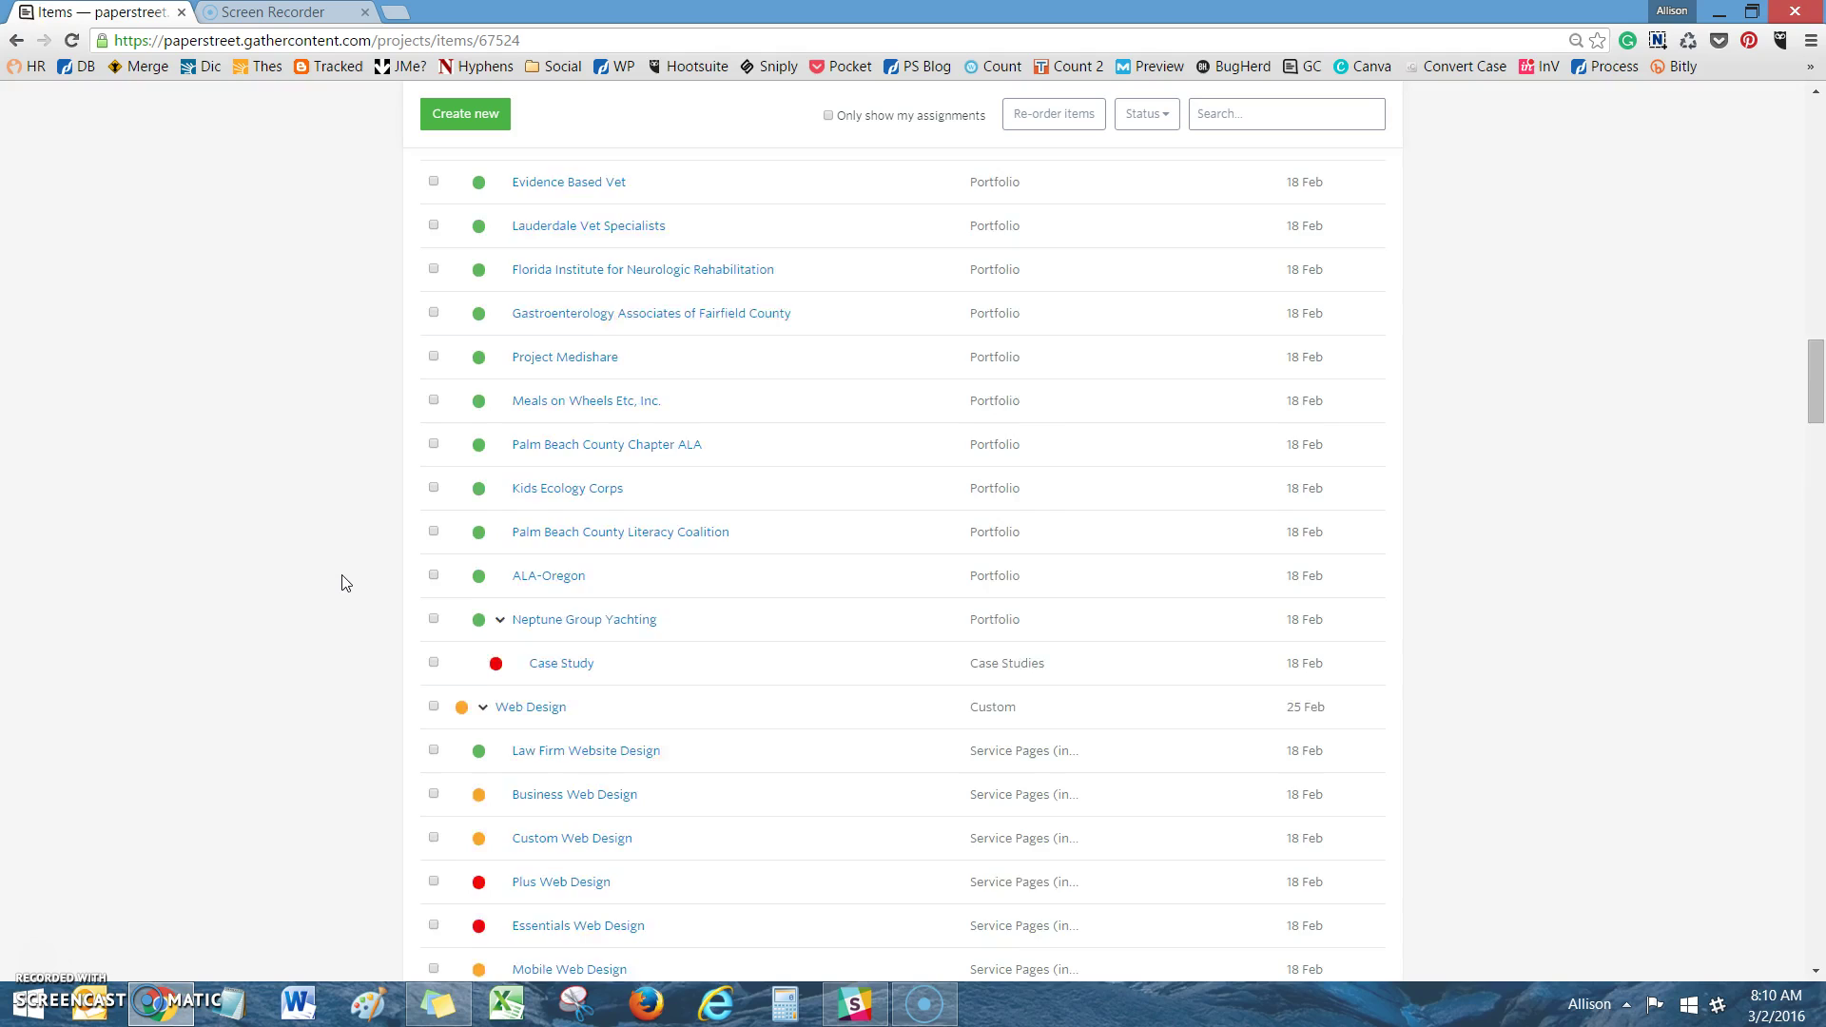
pyautogui.scroll(-5, 342, 583)
pyautogui.scroll(-5, 344, 582)
pyautogui.scroll(-5, 343, 582)
pyautogui.scroll(-5, 342, 583)
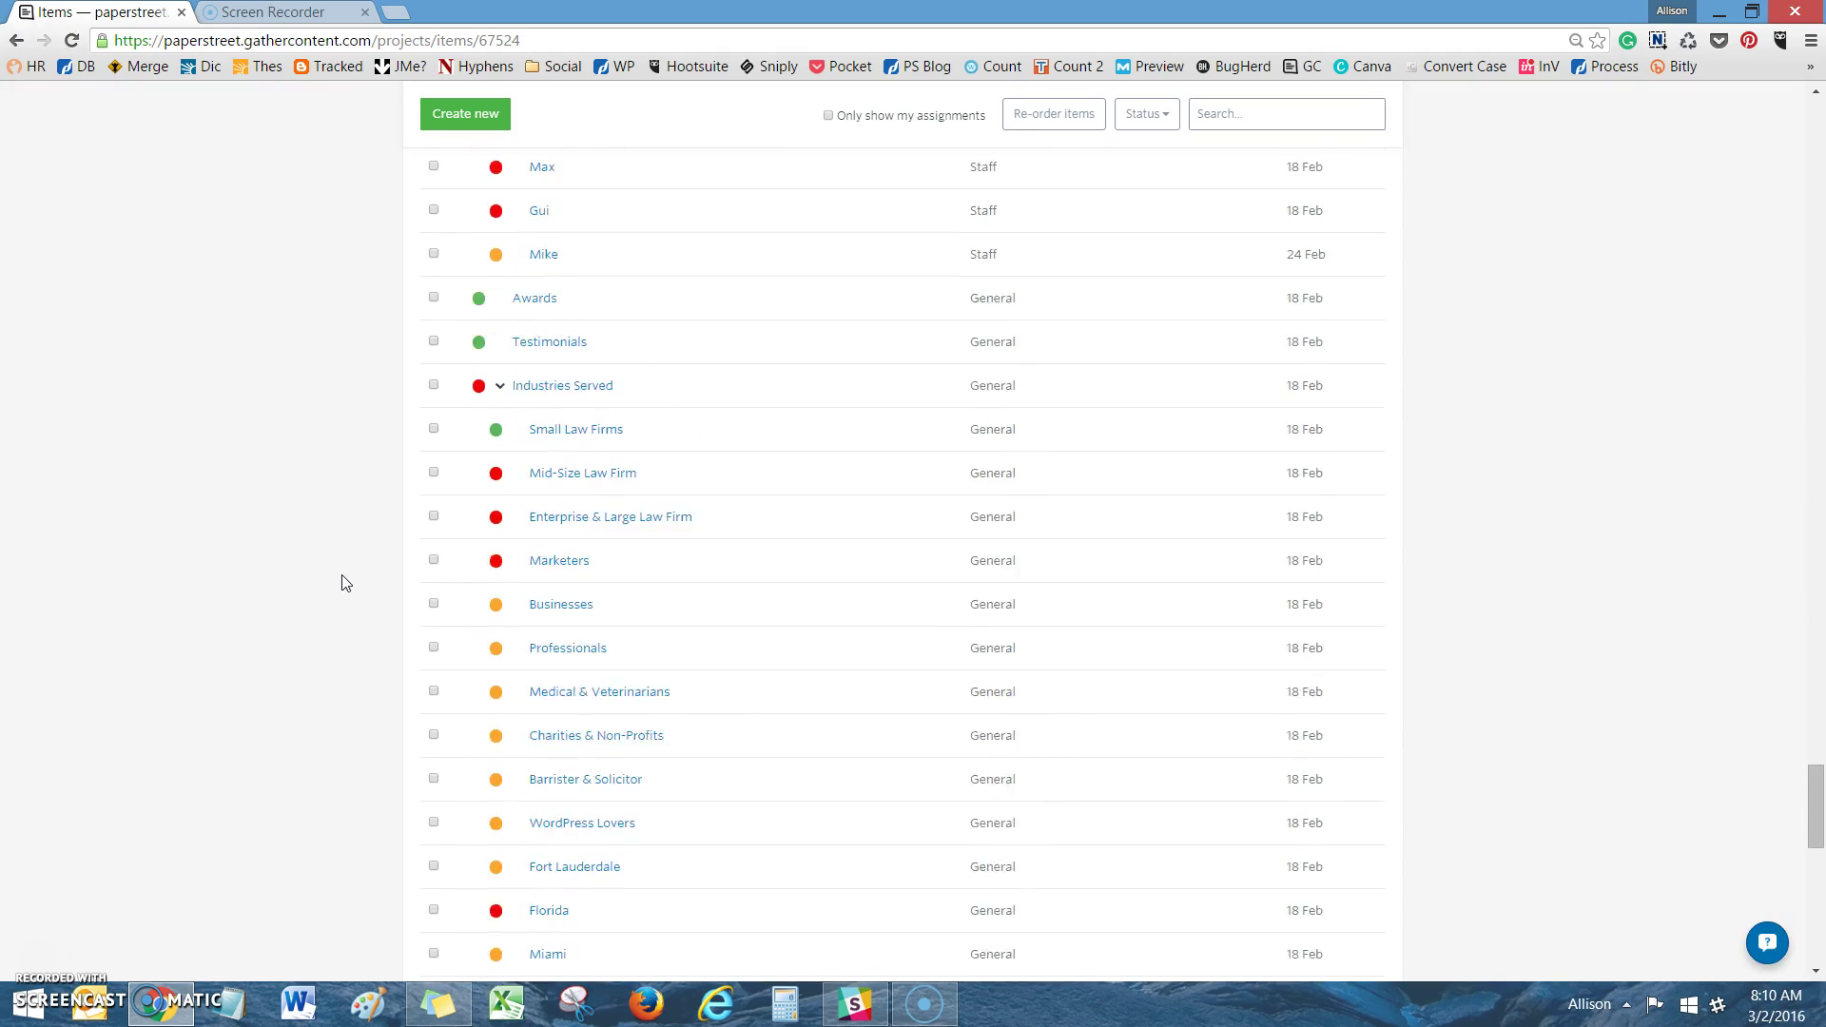
pyautogui.scroll(-5, 351, 580)
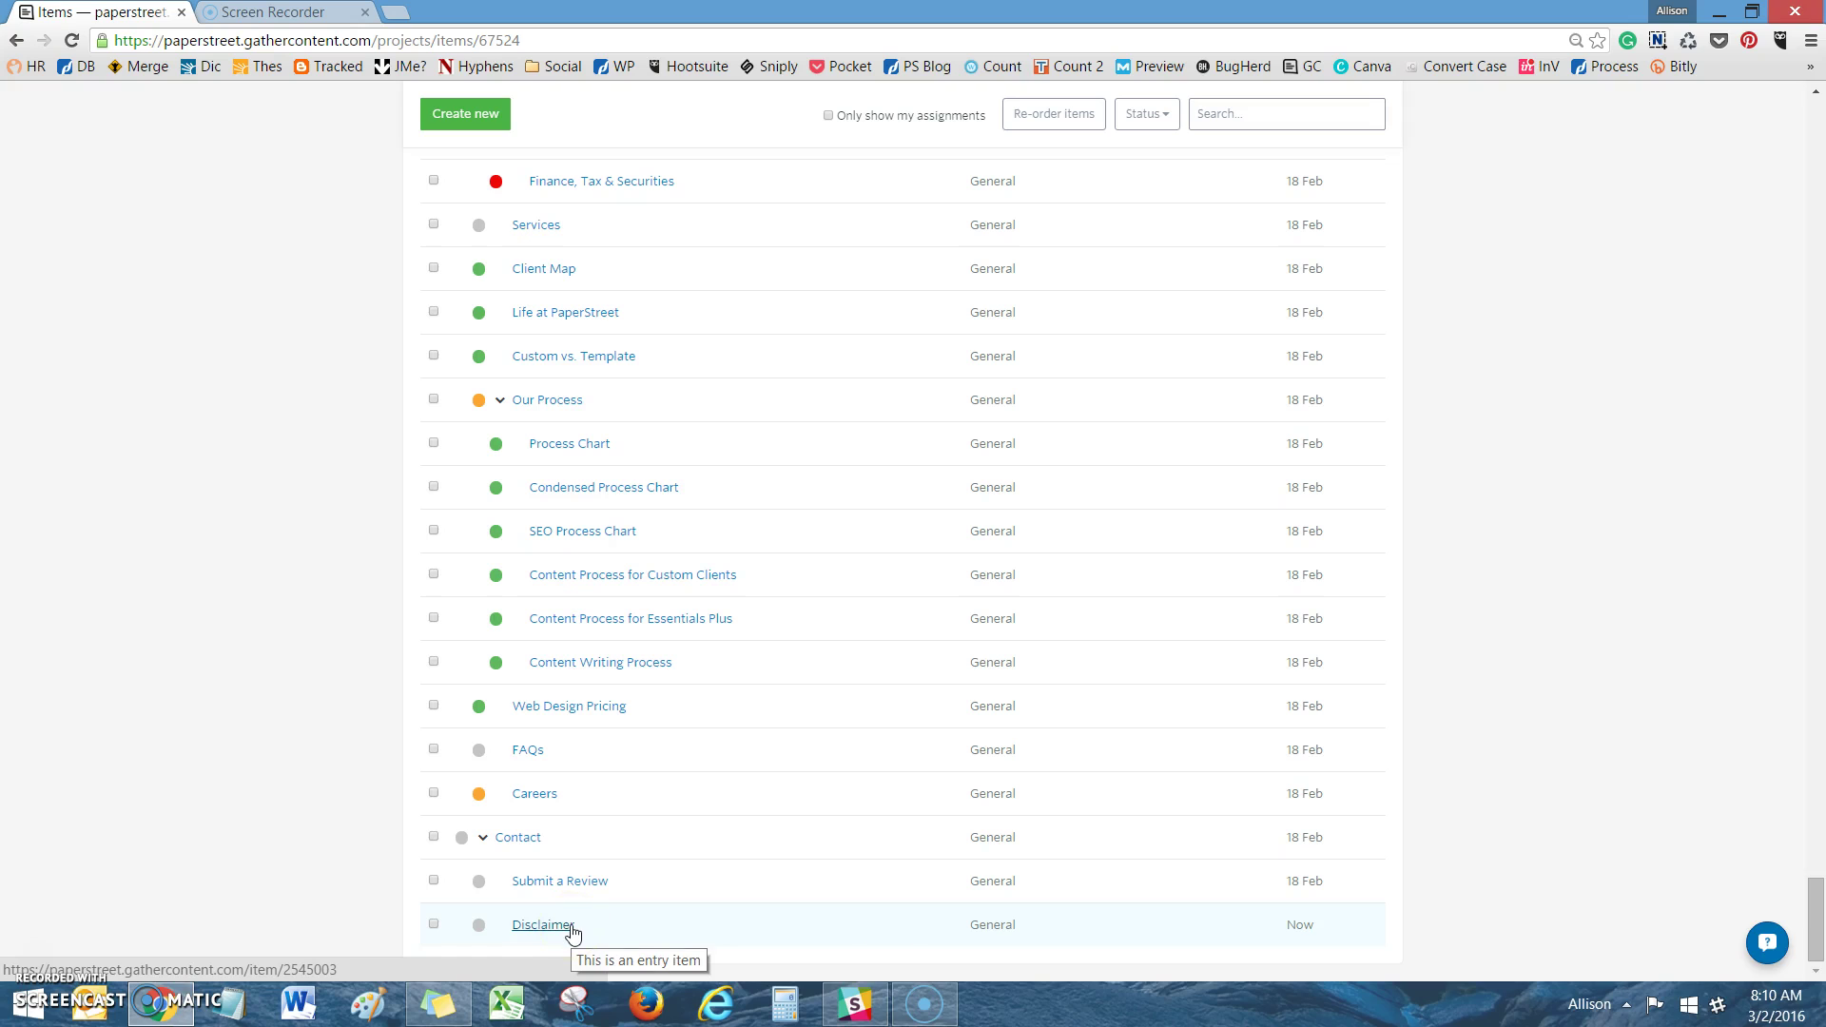
pyautogui.moveTo(1815, 928); pyautogui.dragTo(1816, 135)
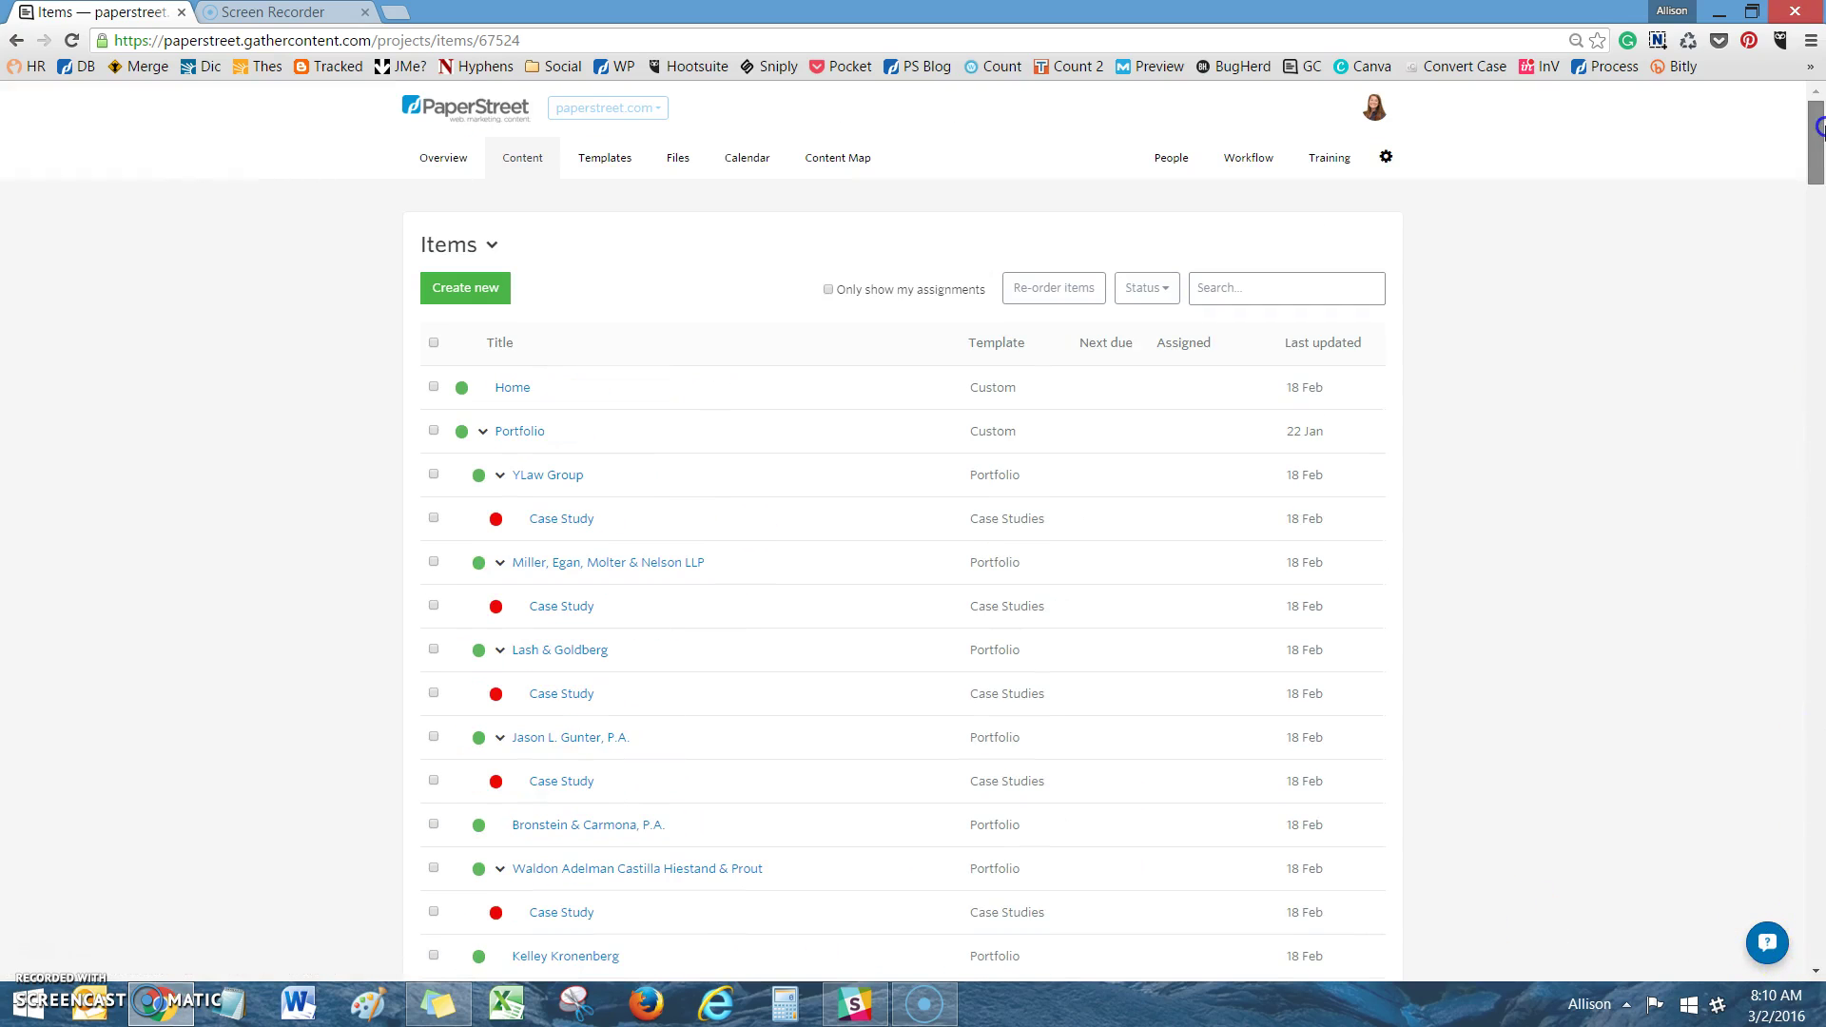
pyautogui.click(1149, 576)
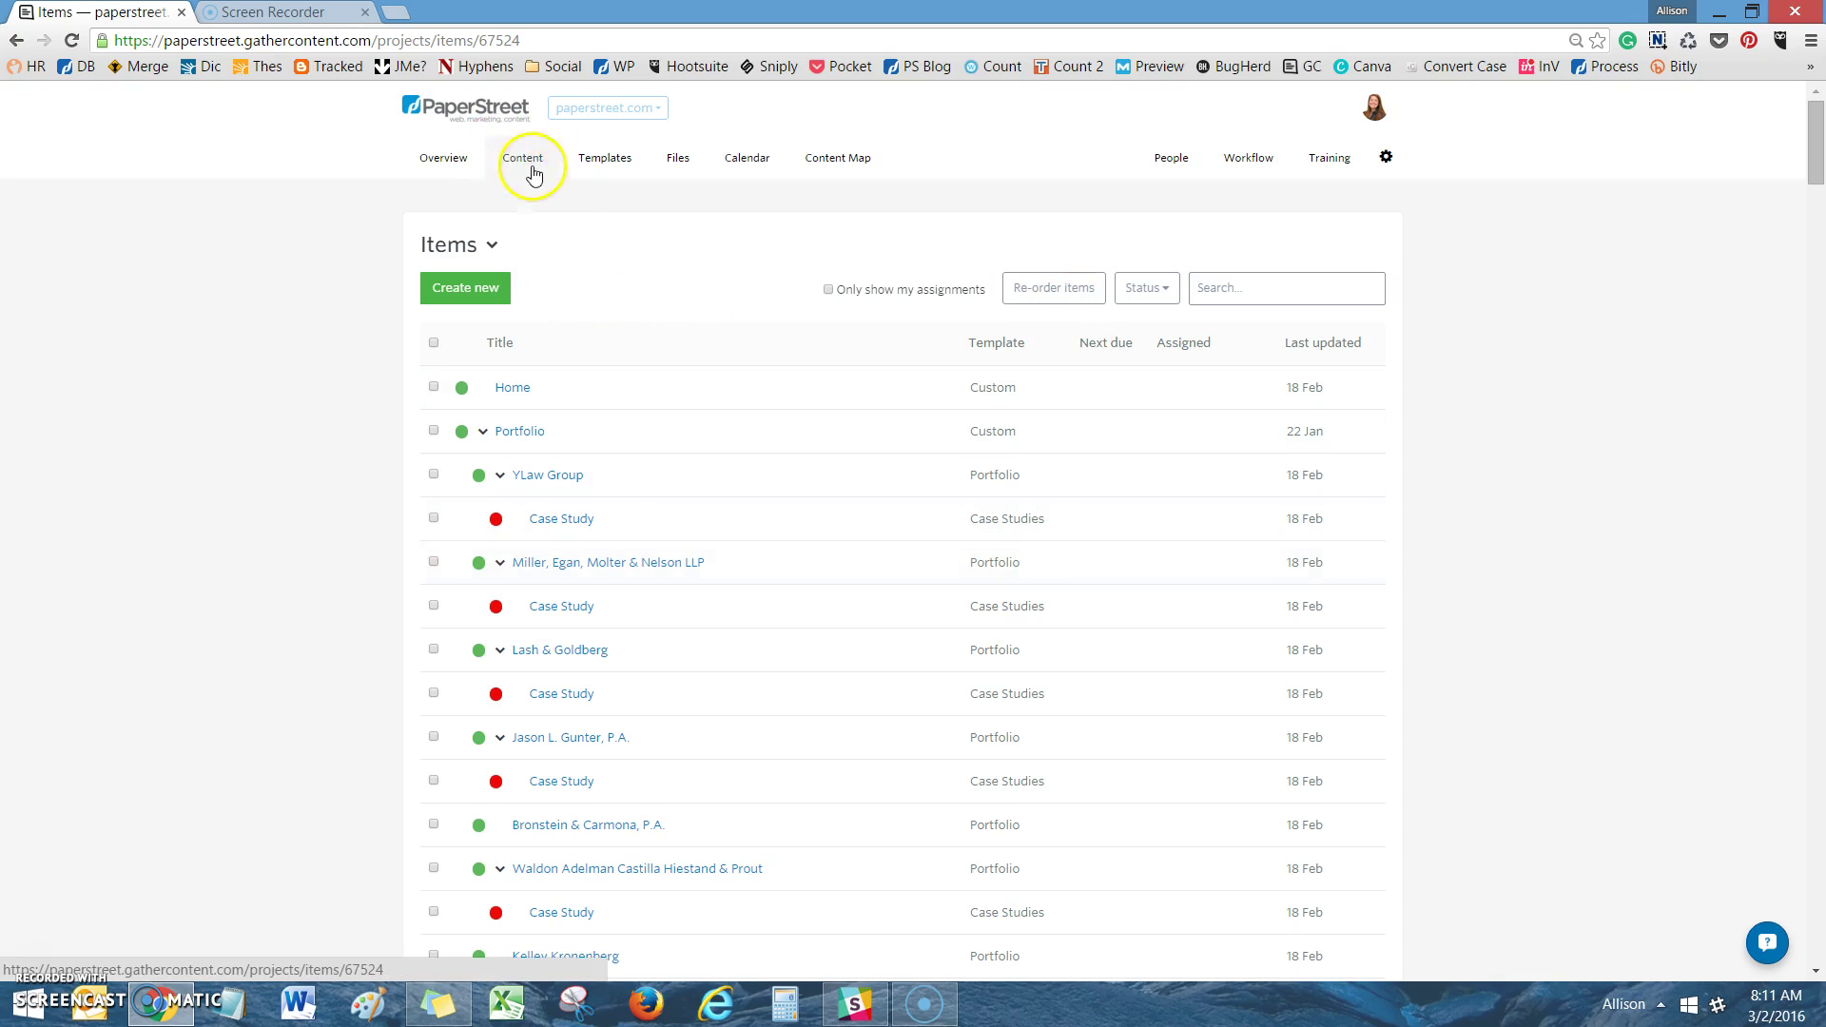
# Drag Disclaimer out from under Contact to the top level in Re-order items, then save
pyautogui.click(1024, 293)
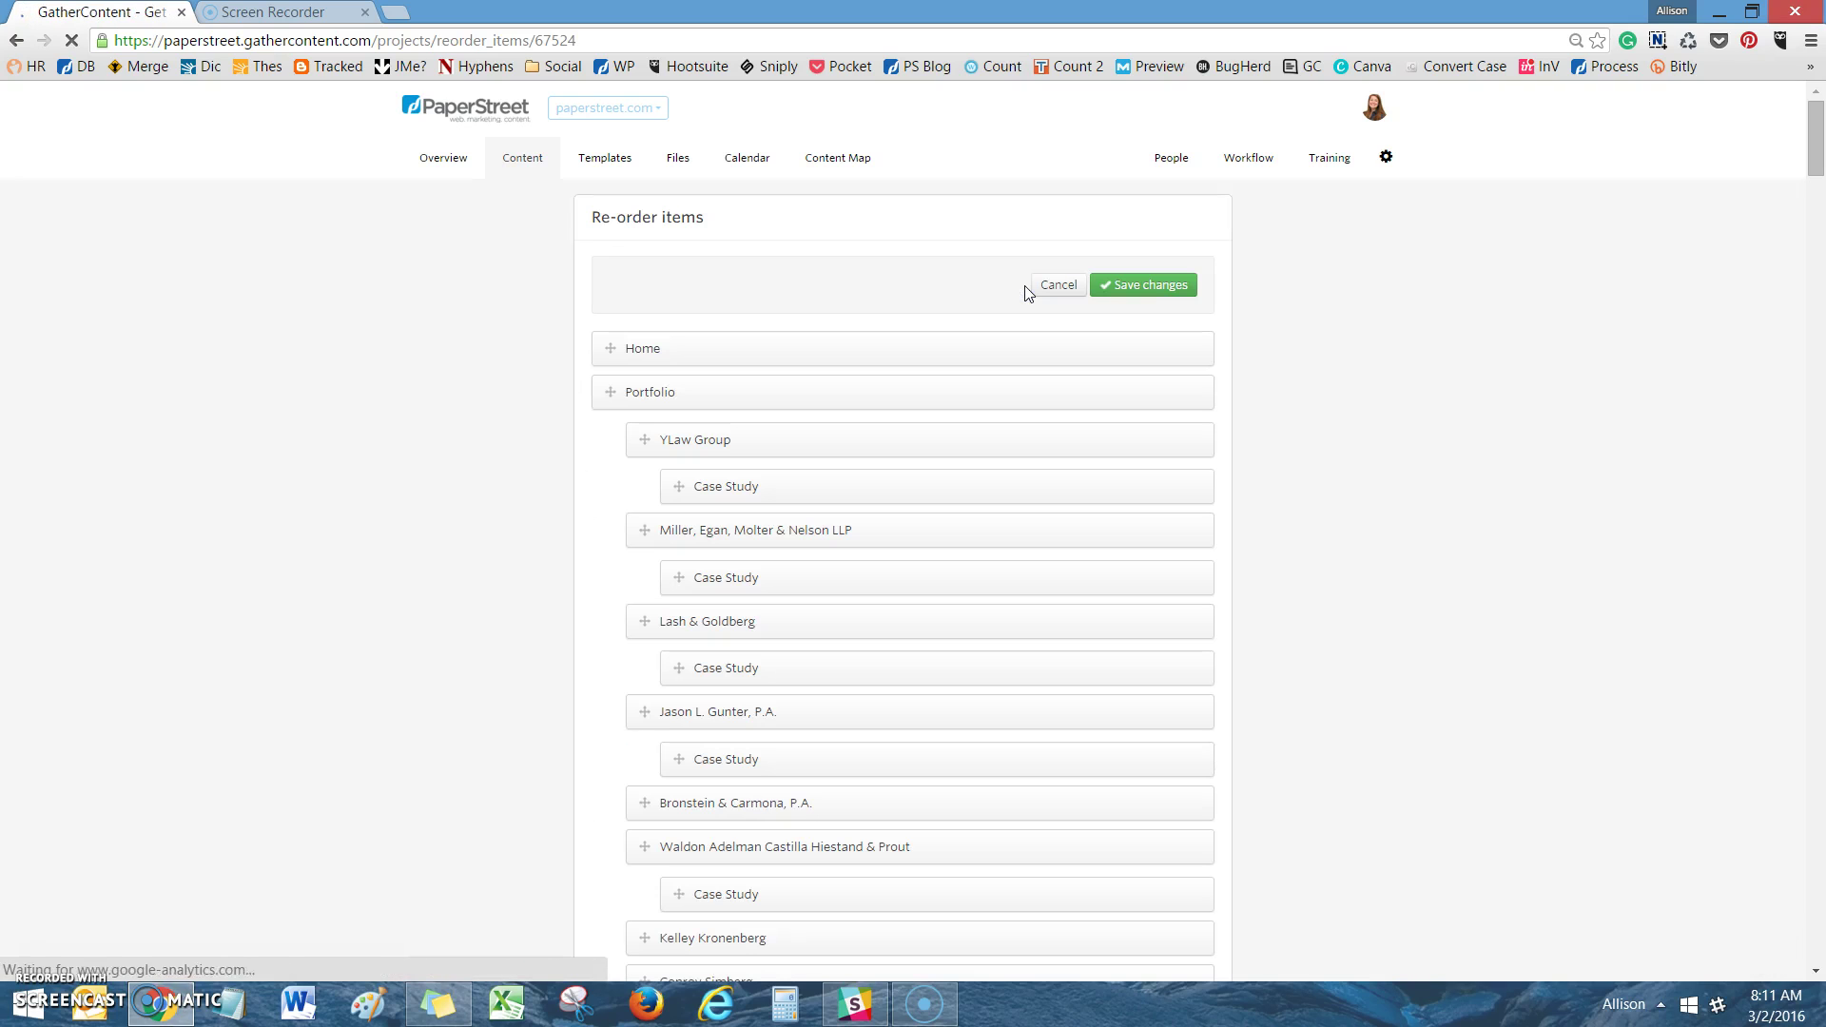
pyautogui.scroll(-2, 1026, 293)
pyautogui.scroll(-8, 1025, 293)
pyautogui.scroll(-10, 1026, 296)
pyautogui.scroll(-10, 1026, 296)
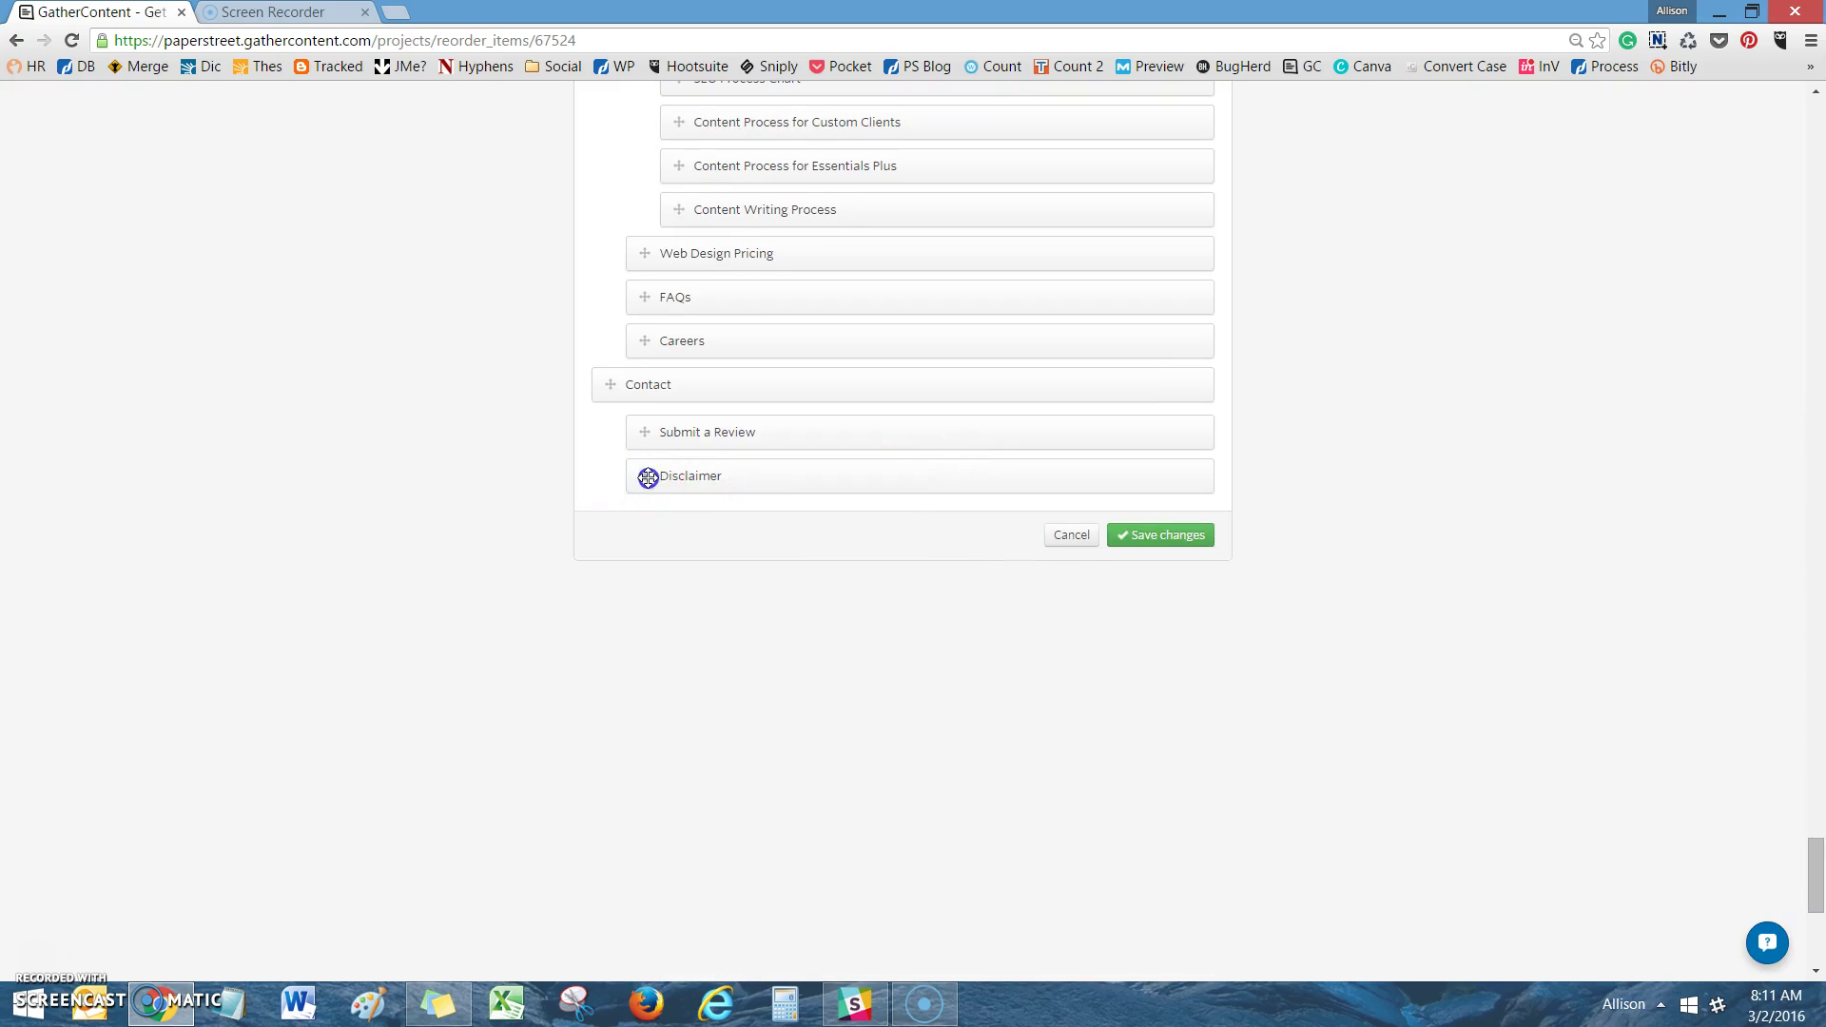
pyautogui.moveTo(644, 475); pyautogui.dragTo(644, 417)
pyautogui.moveTo(643, 432)
pyautogui.mouseDown()
pyautogui.moveTo(601, 385)
pyautogui.moveTo(608, 474)
pyautogui.mouseUp()
pyautogui.click(1166, 534)
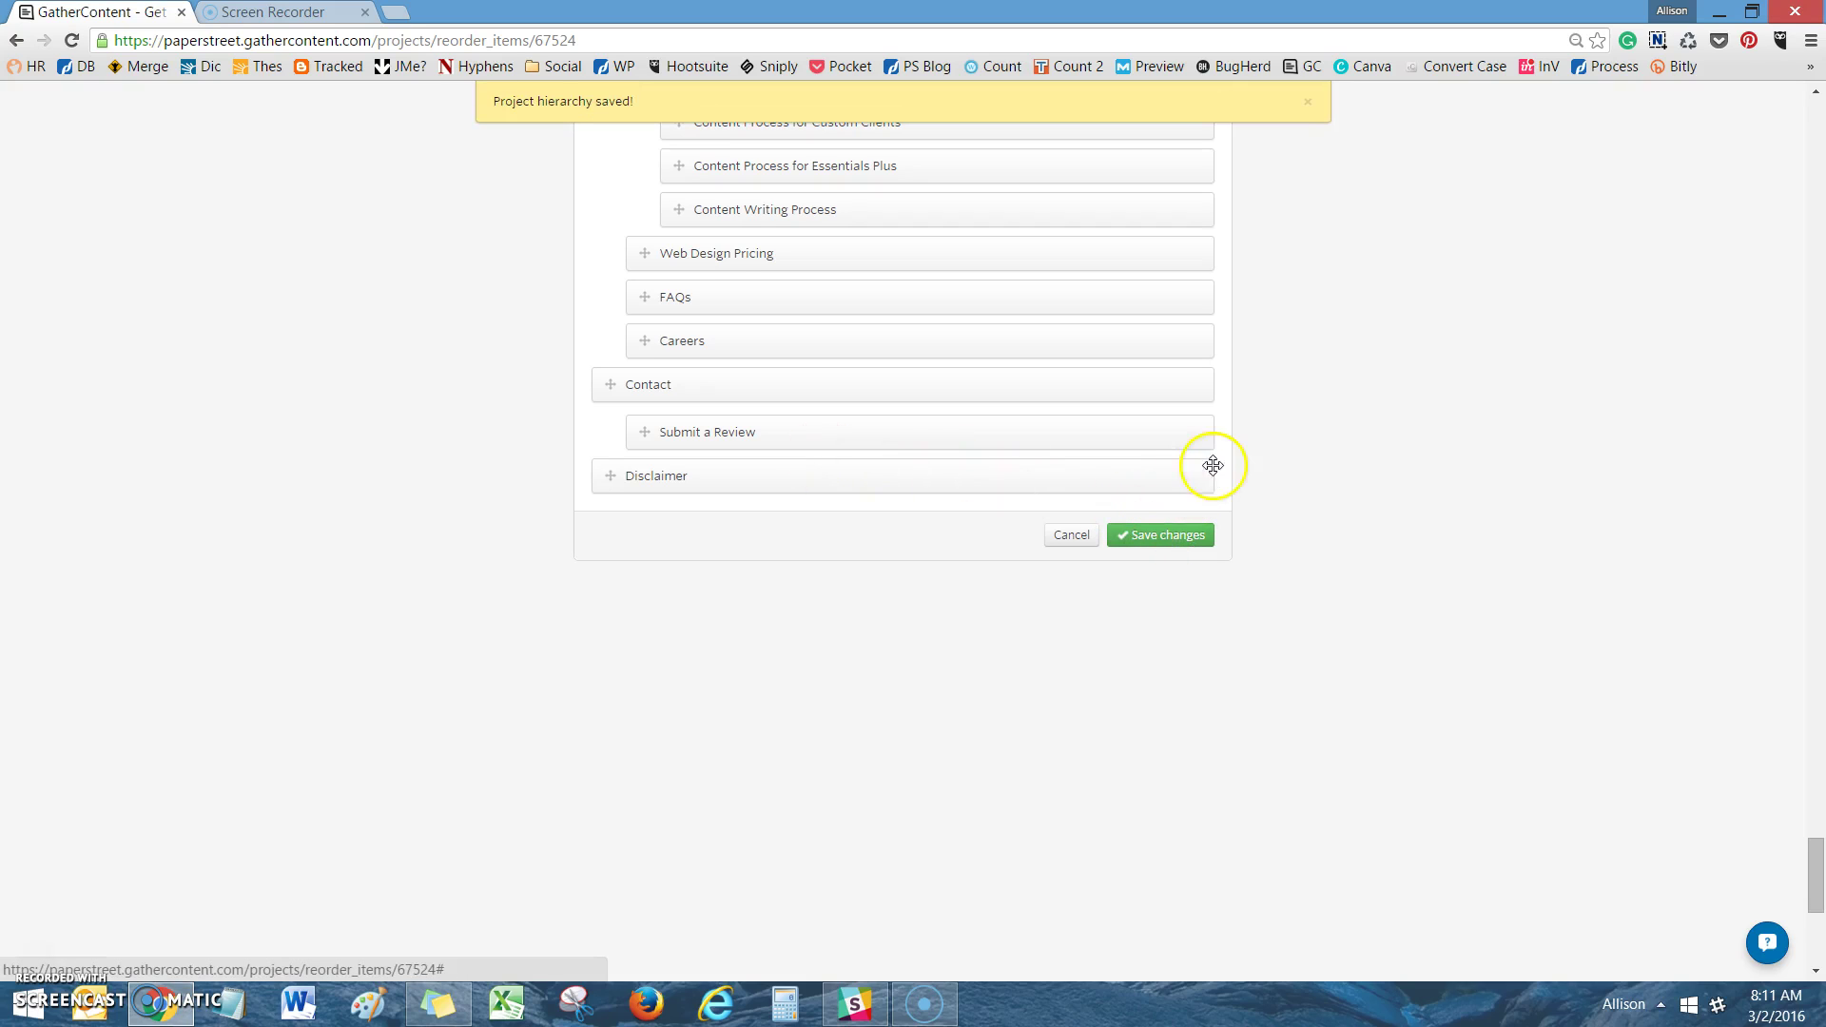